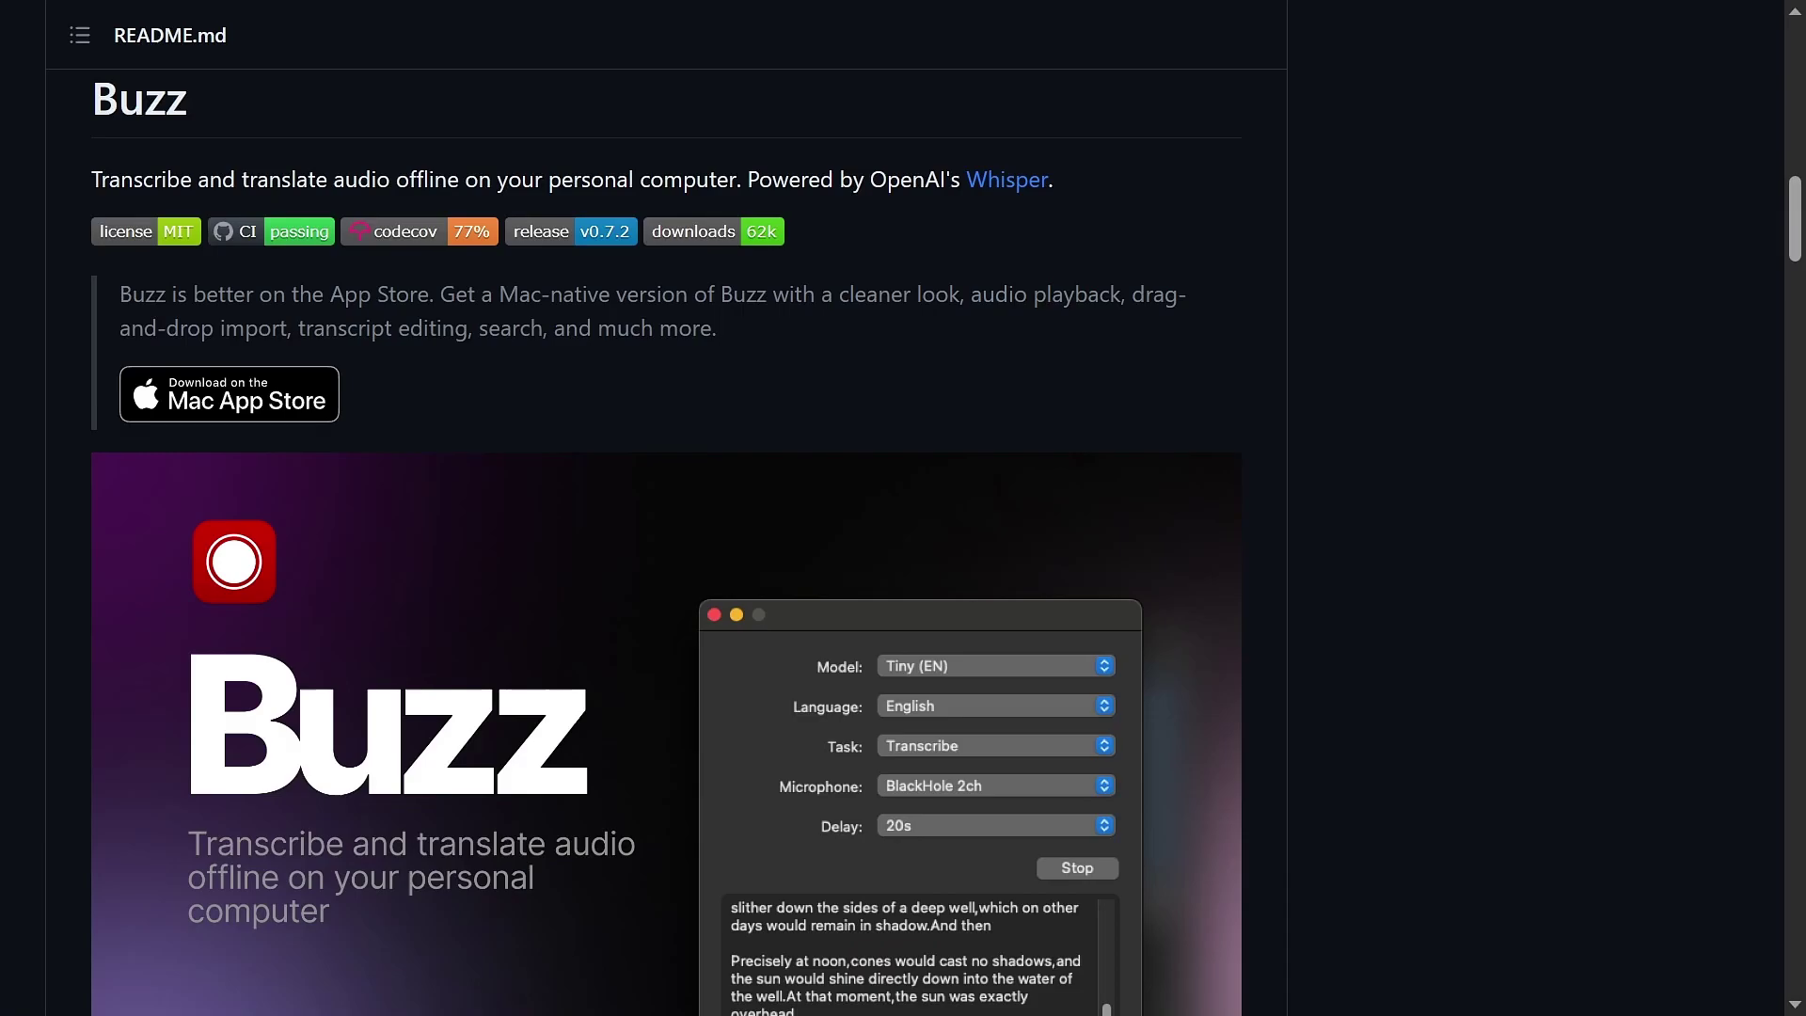
Step: Download Buzz-0.7.2-windows.exe from the repository's v0.7.2 release and allow the installer to run despite the SmartScreen block
{"action": "scroll", "coordinate": [1381, 491], "scroll_direction": "up", "scroll_amount": 12}
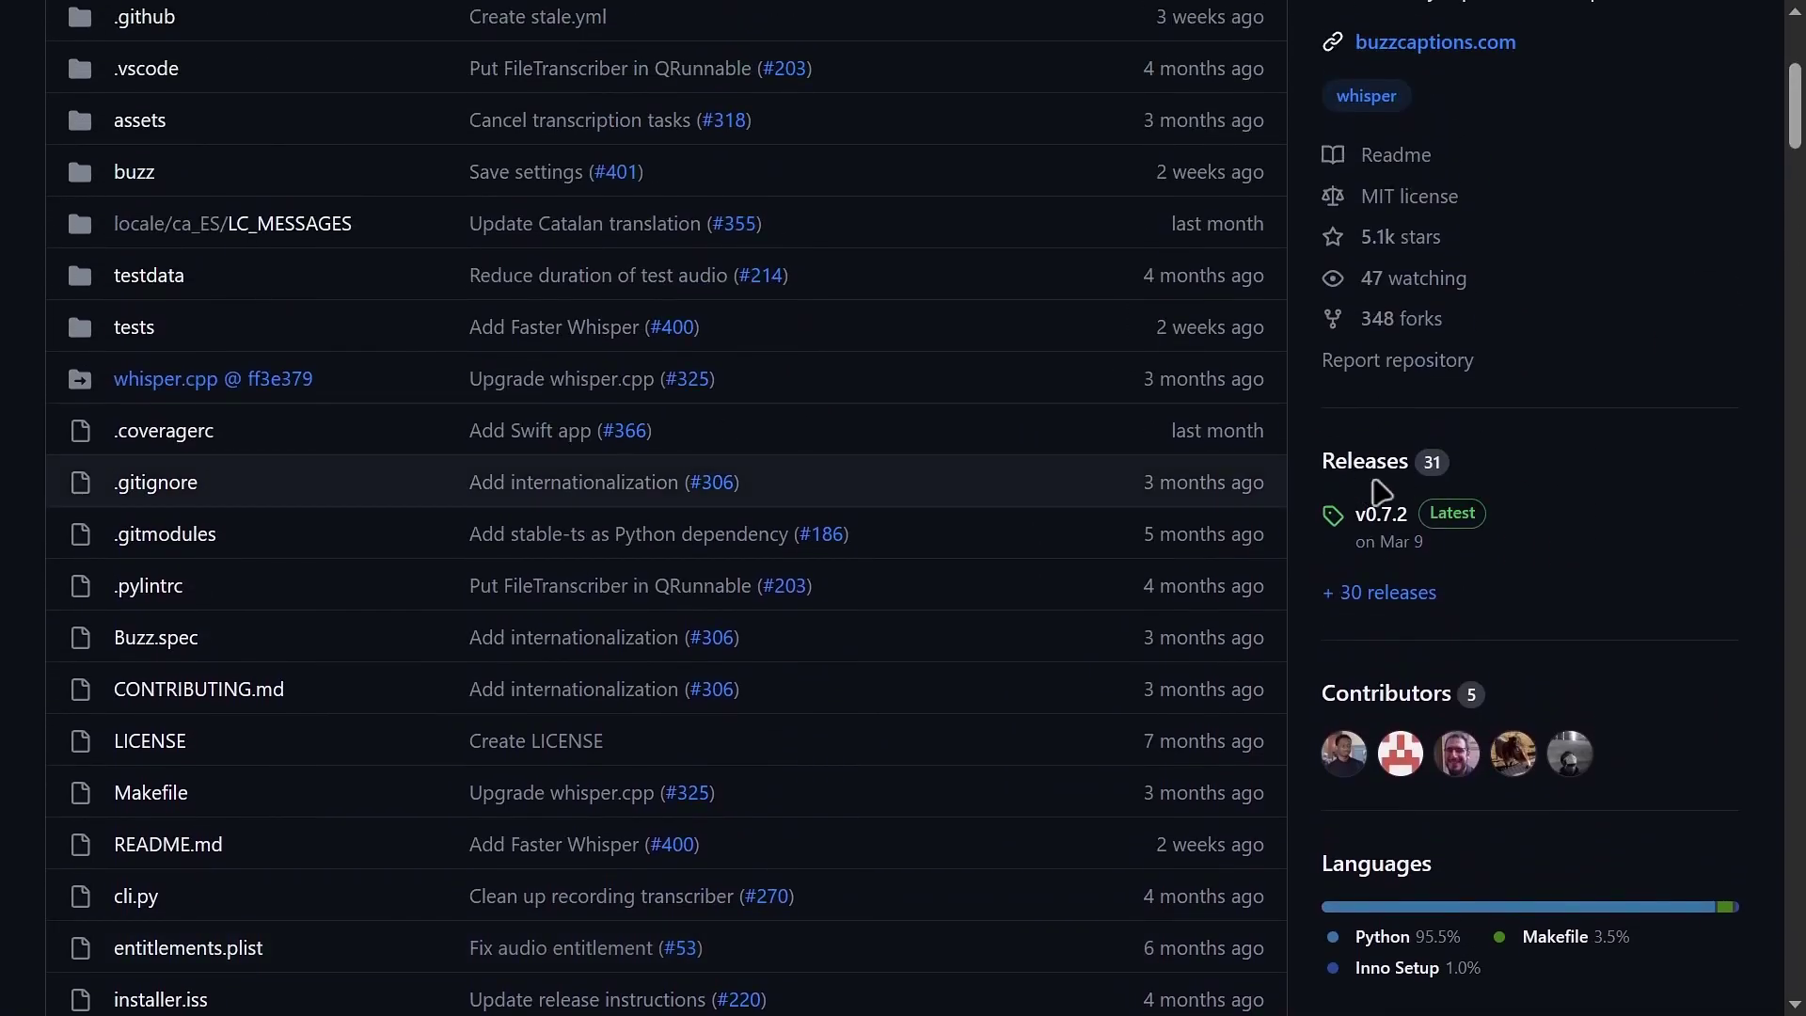
{"action": "left_click", "coordinate": [1381, 515]}
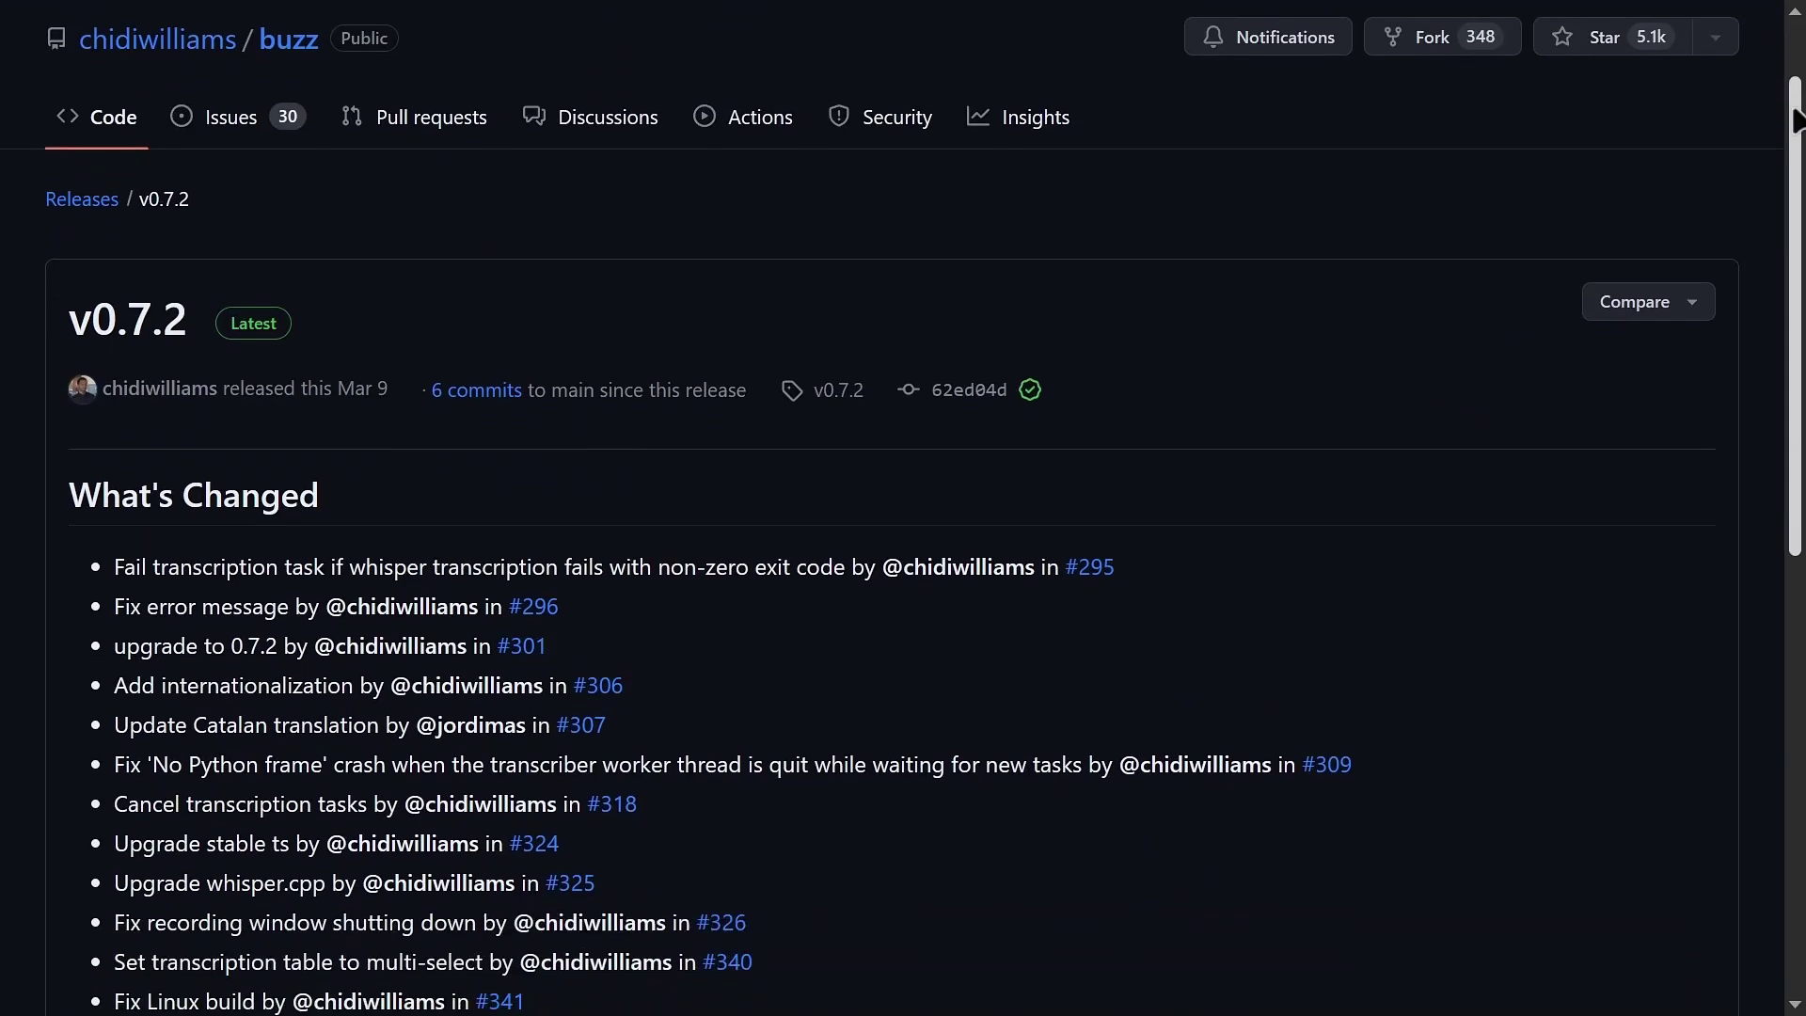
{"action": "left_click_drag", "start_coordinate": [1794, 119], "coordinate": [1768, 602]}
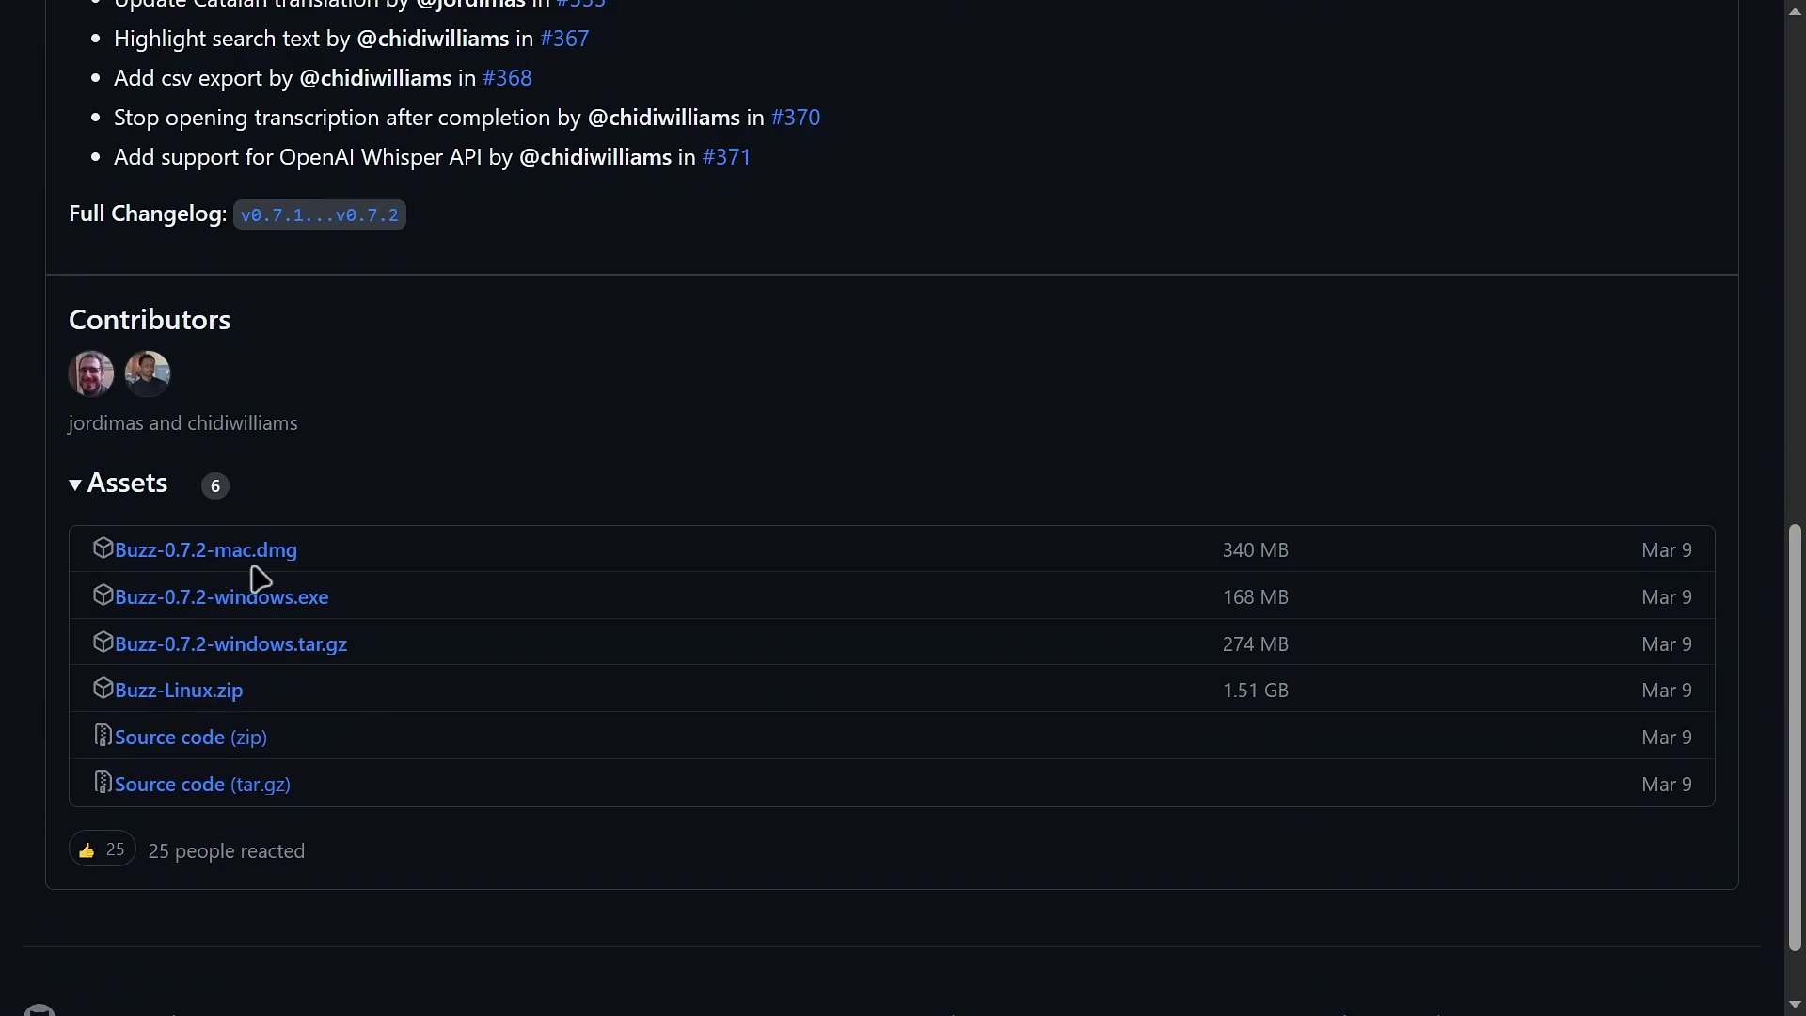
{"action": "left_click", "coordinate": [263, 602]}
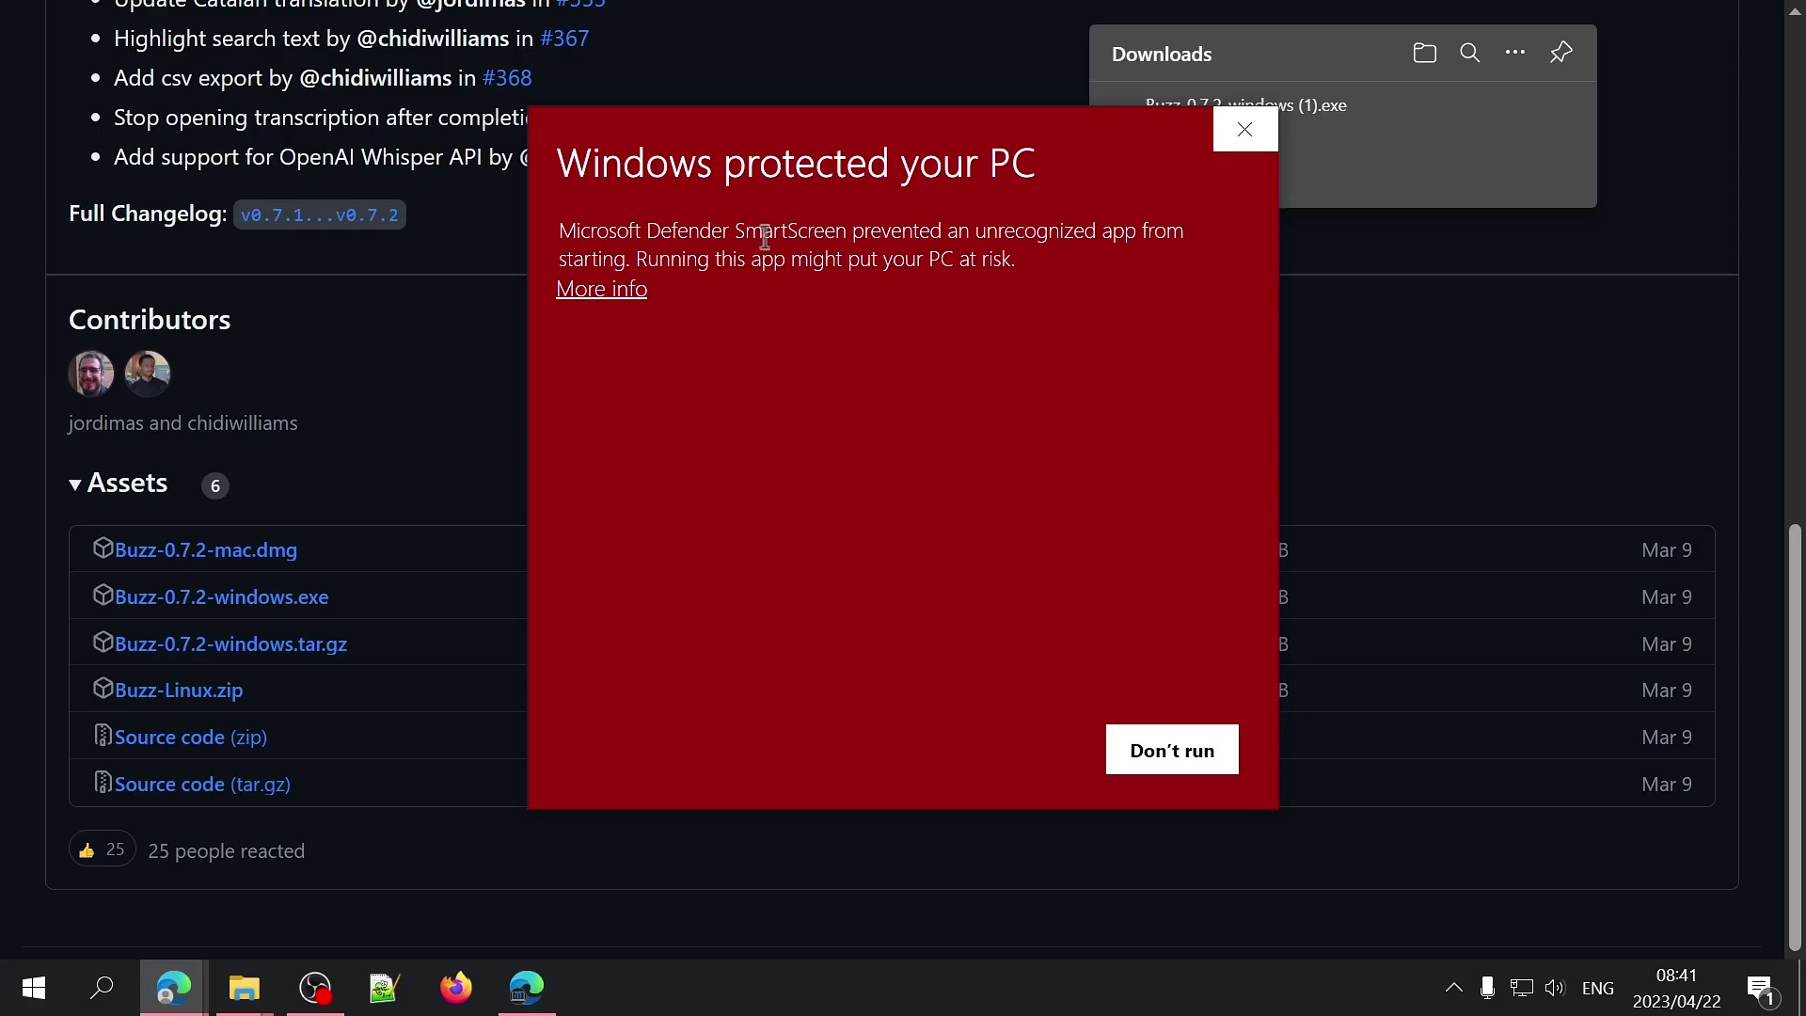
{"action": "left_click", "coordinate": [610, 293]}
{"action": "left_click", "coordinate": [973, 749]}
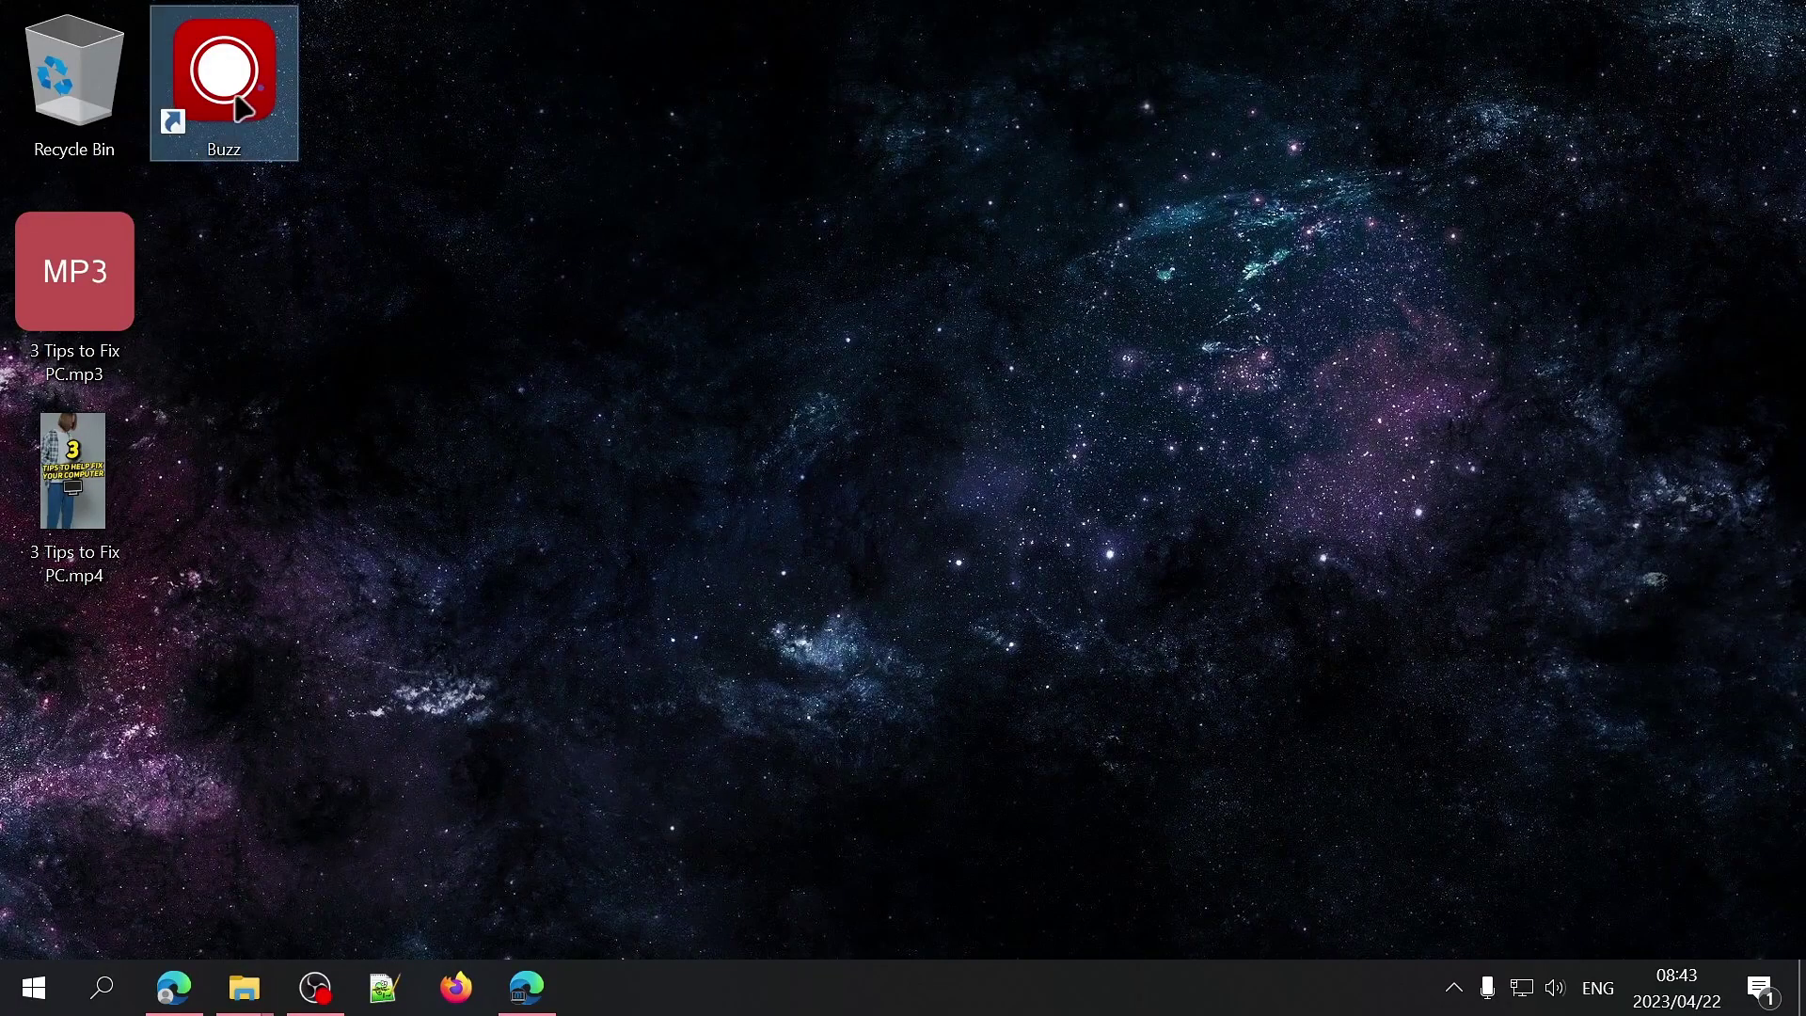
Step: Launch Buzz and import 3 Tips to Fix PC.mp3 from the Desktop, with the file filter set to all files
{"action": "double_click", "coordinate": [238, 106]}
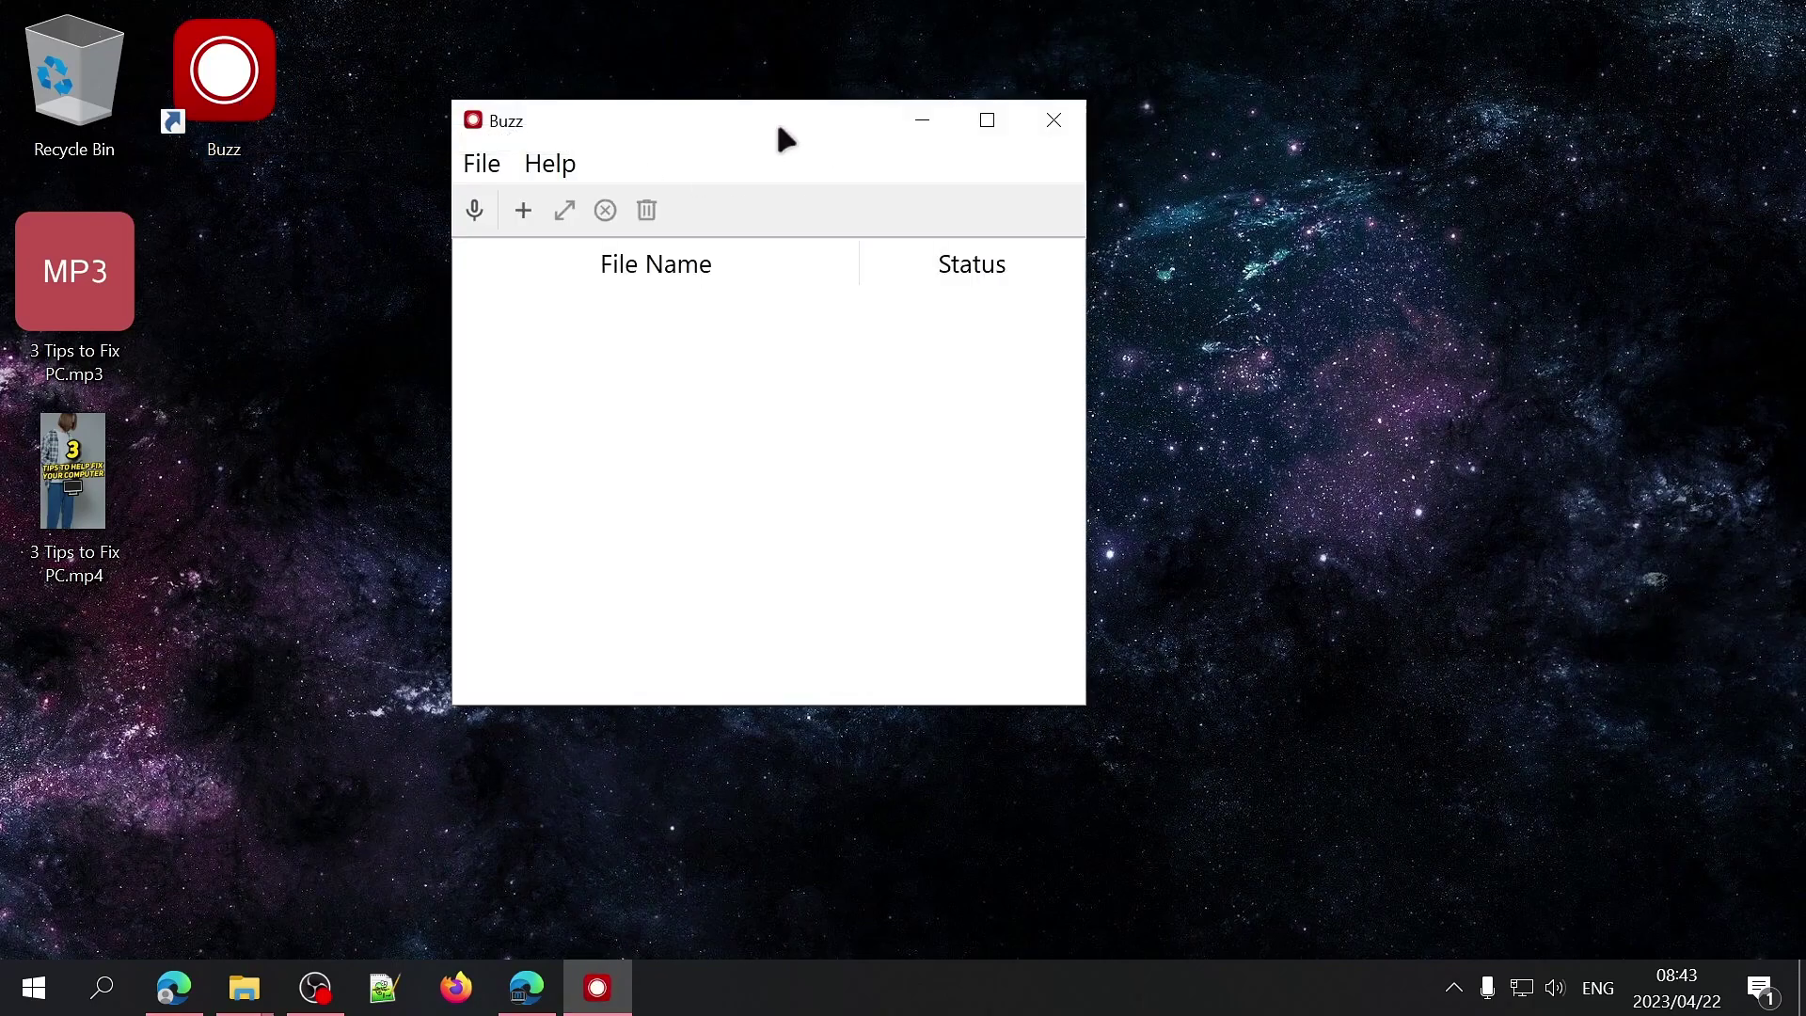
{"action": "left_click_drag", "start_coordinate": [777, 129], "coordinate": [893, 177]}
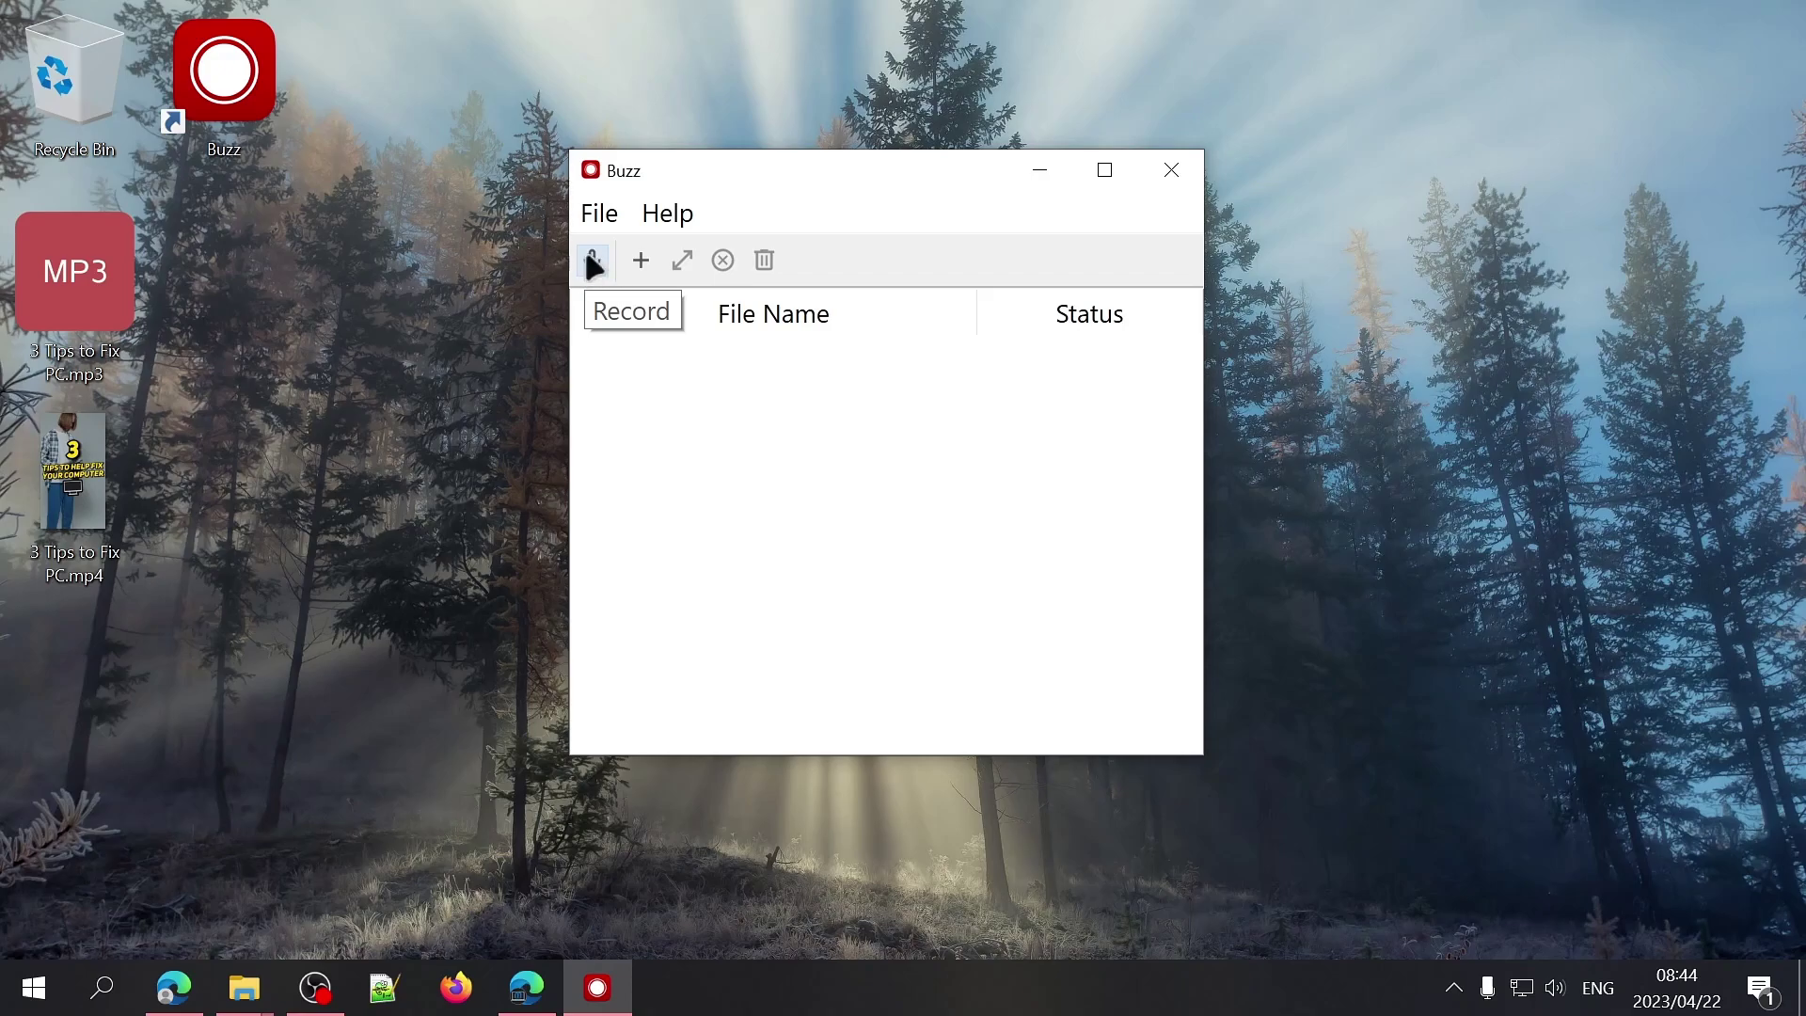
{"action": "left_click", "coordinate": [643, 262]}
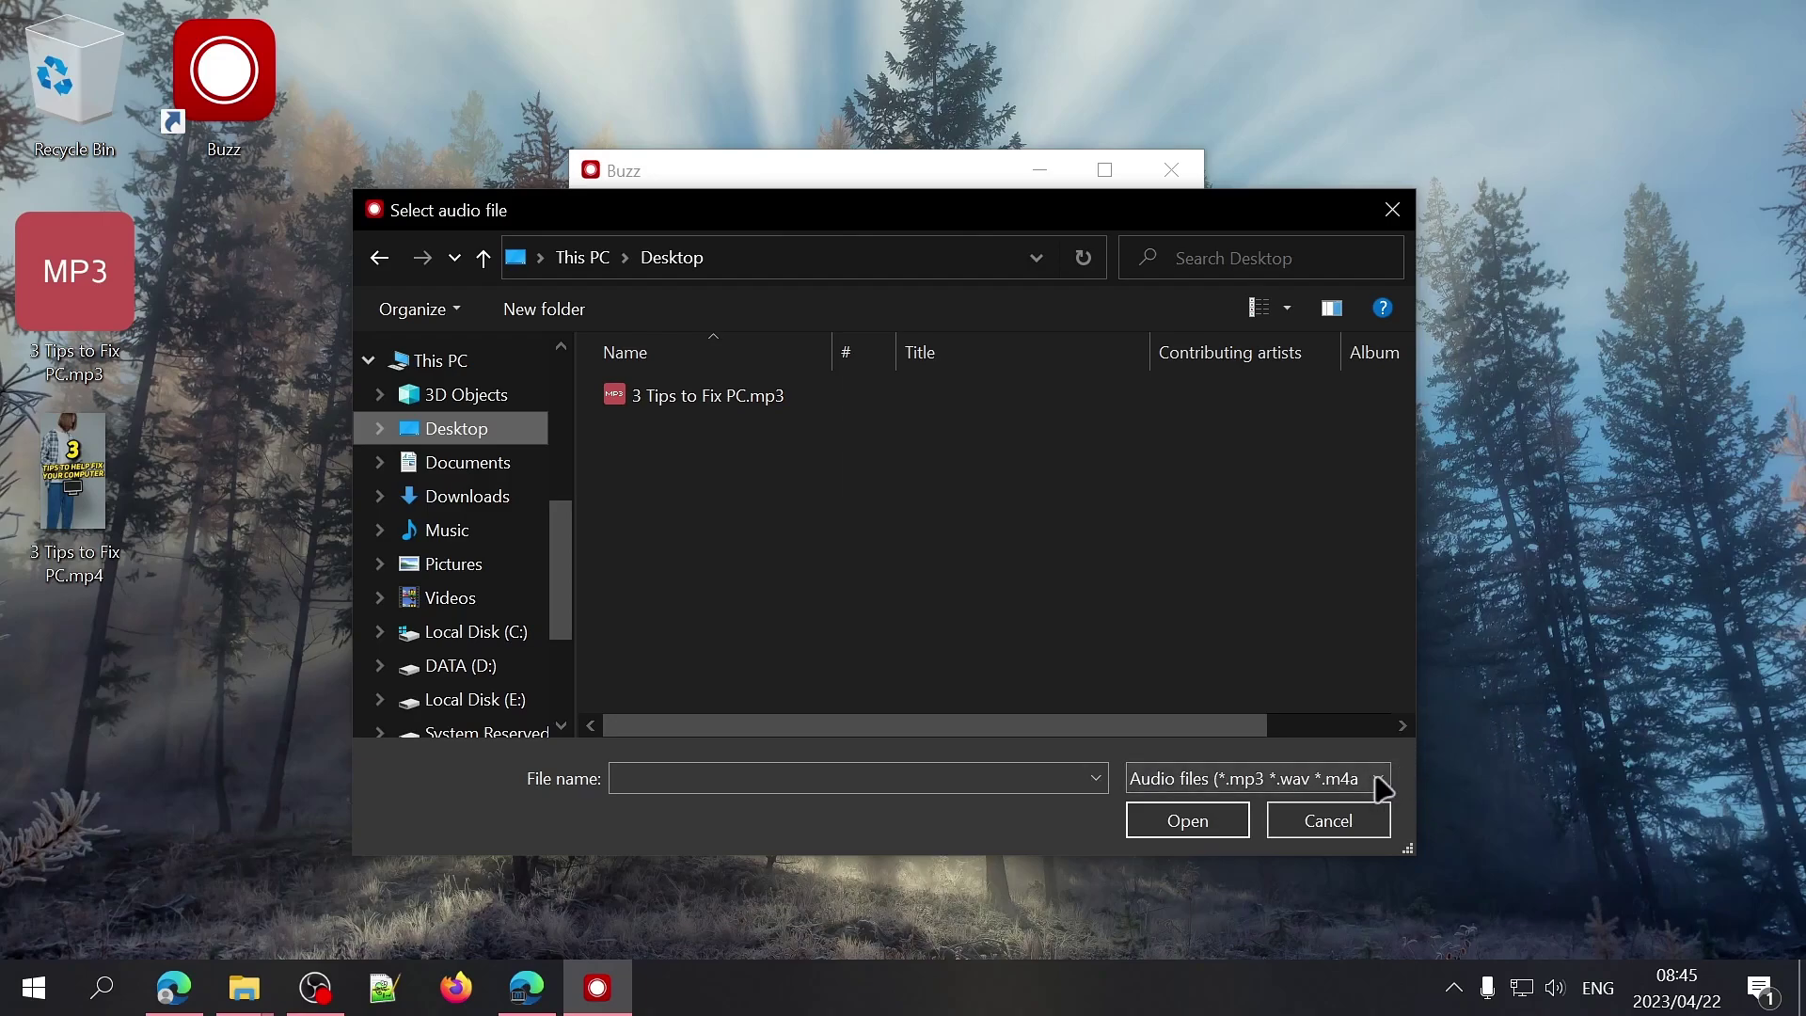
{"action": "left_click", "coordinate": [1375, 783]}
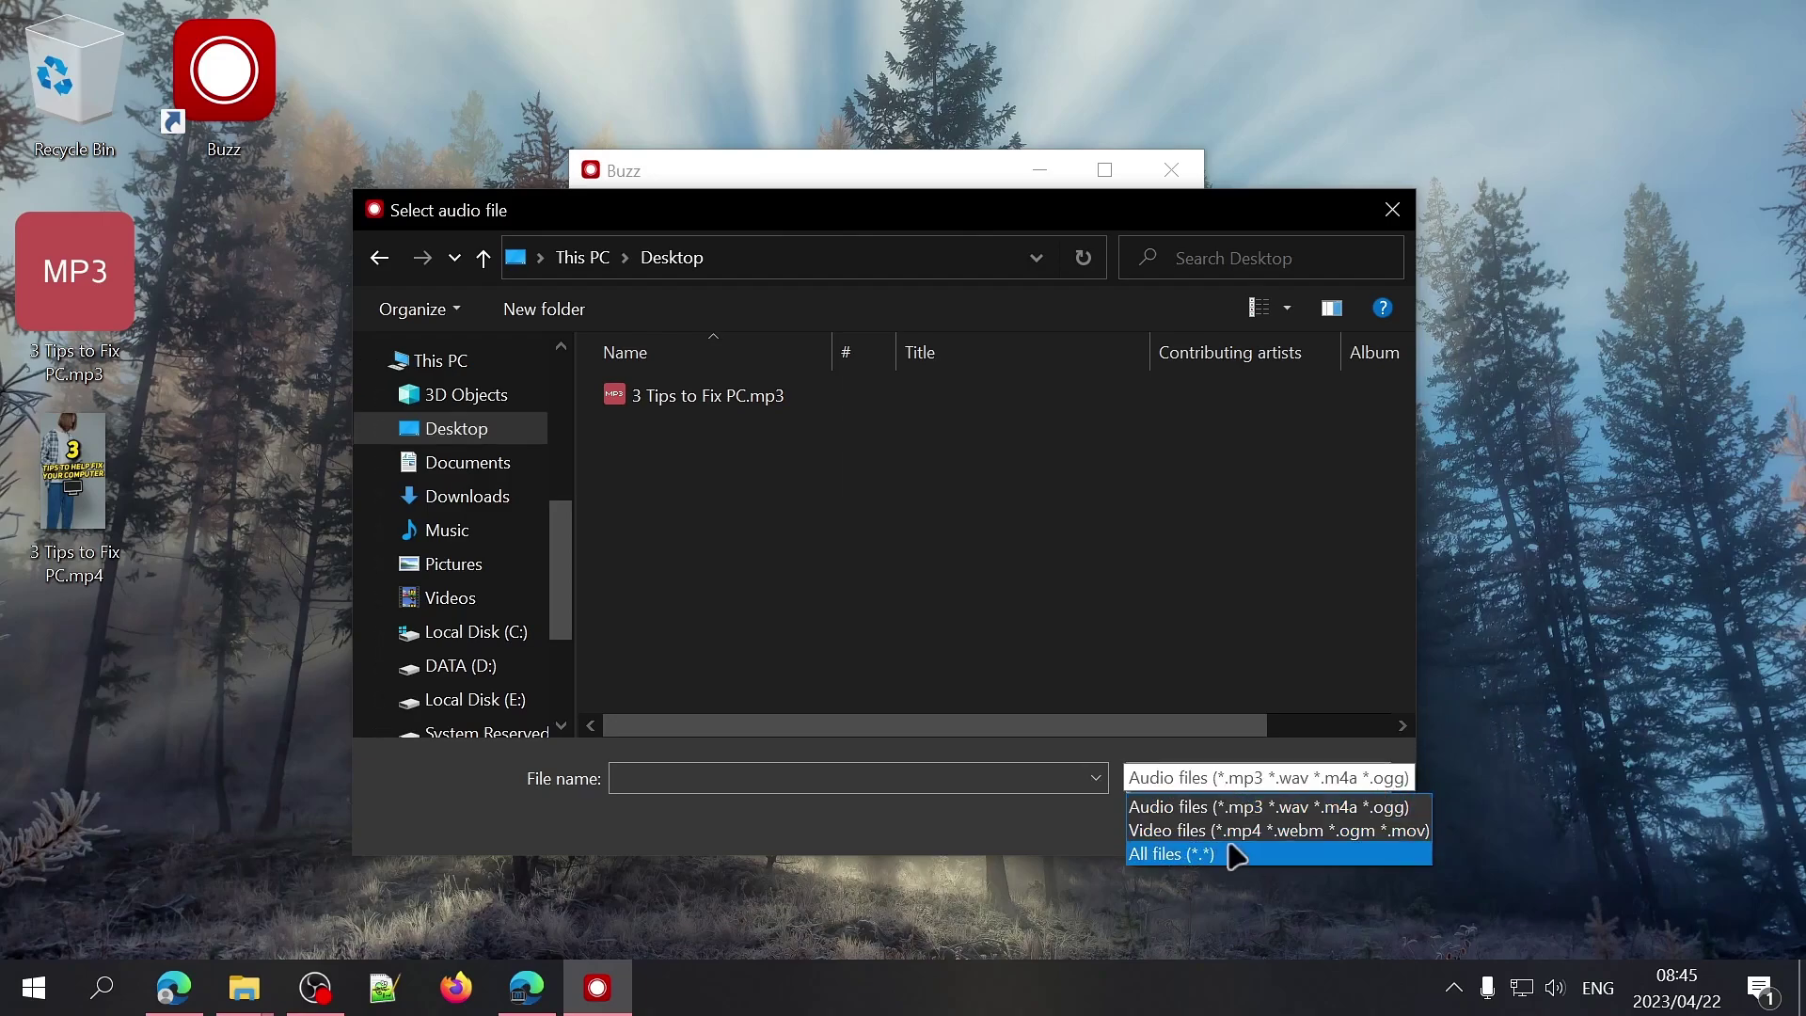
{"action": "left_click", "coordinate": [1253, 856]}
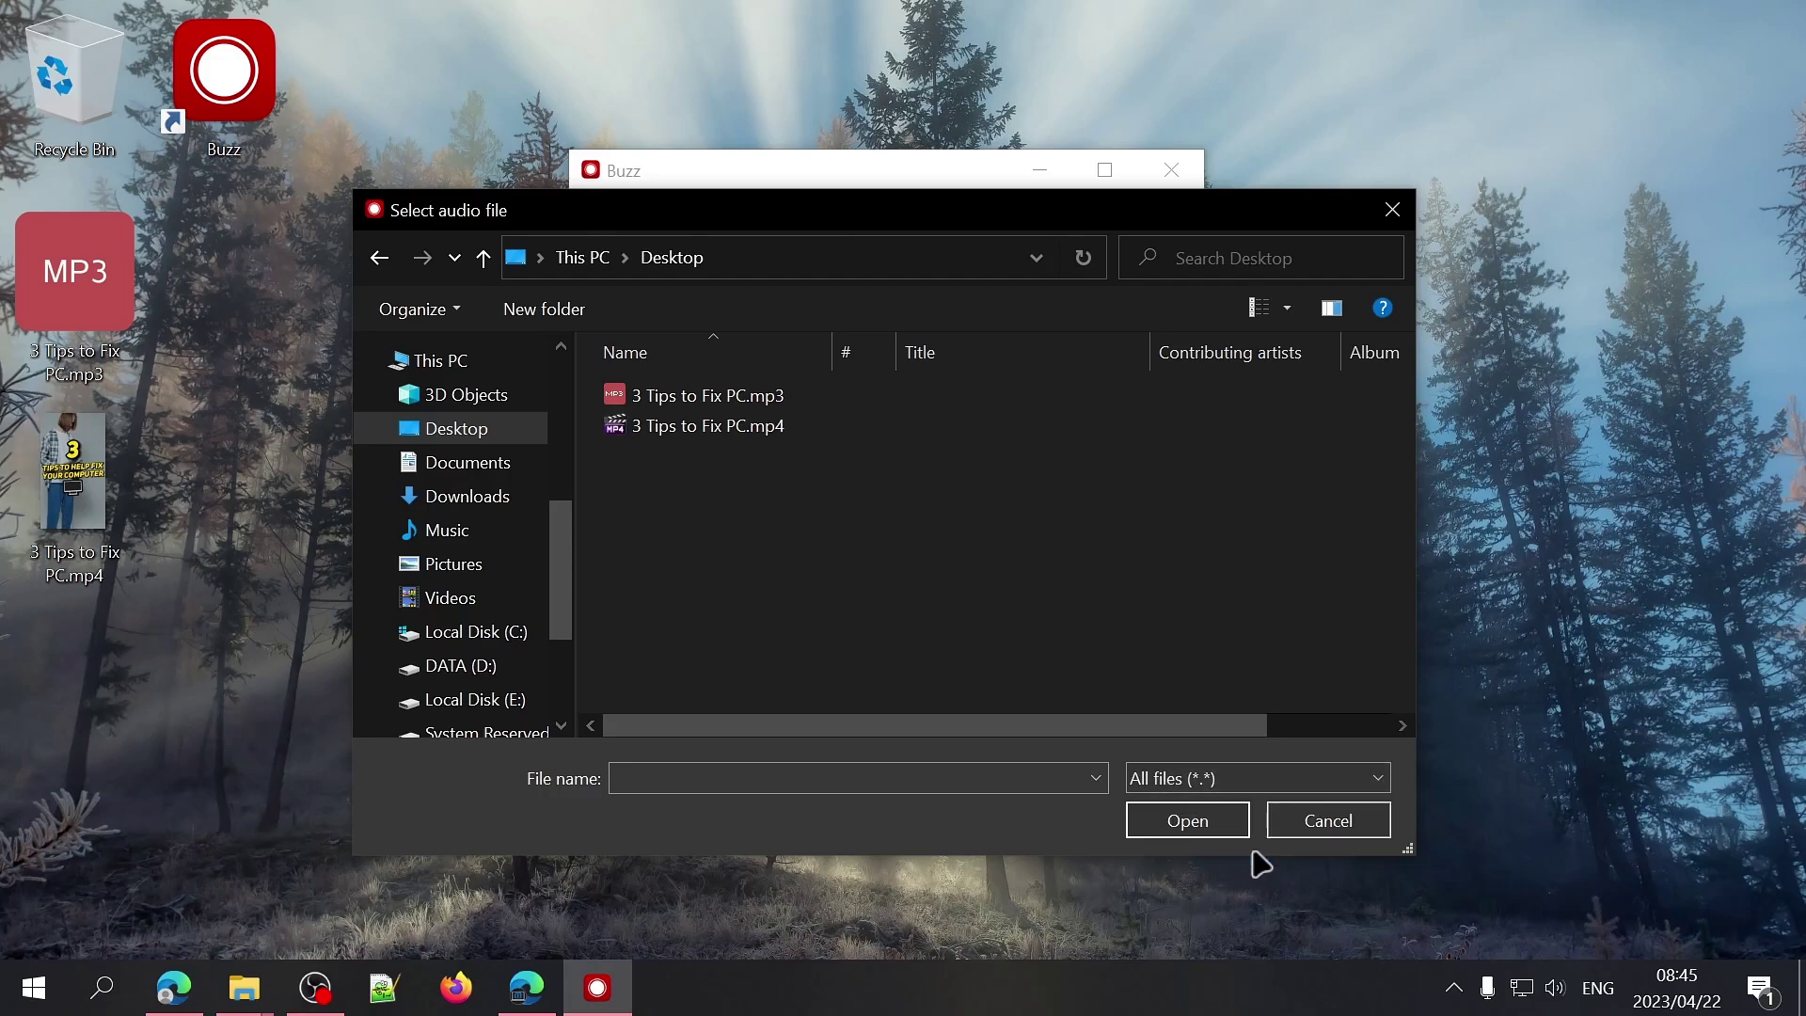
{"action": "left_click", "coordinate": [828, 408]}
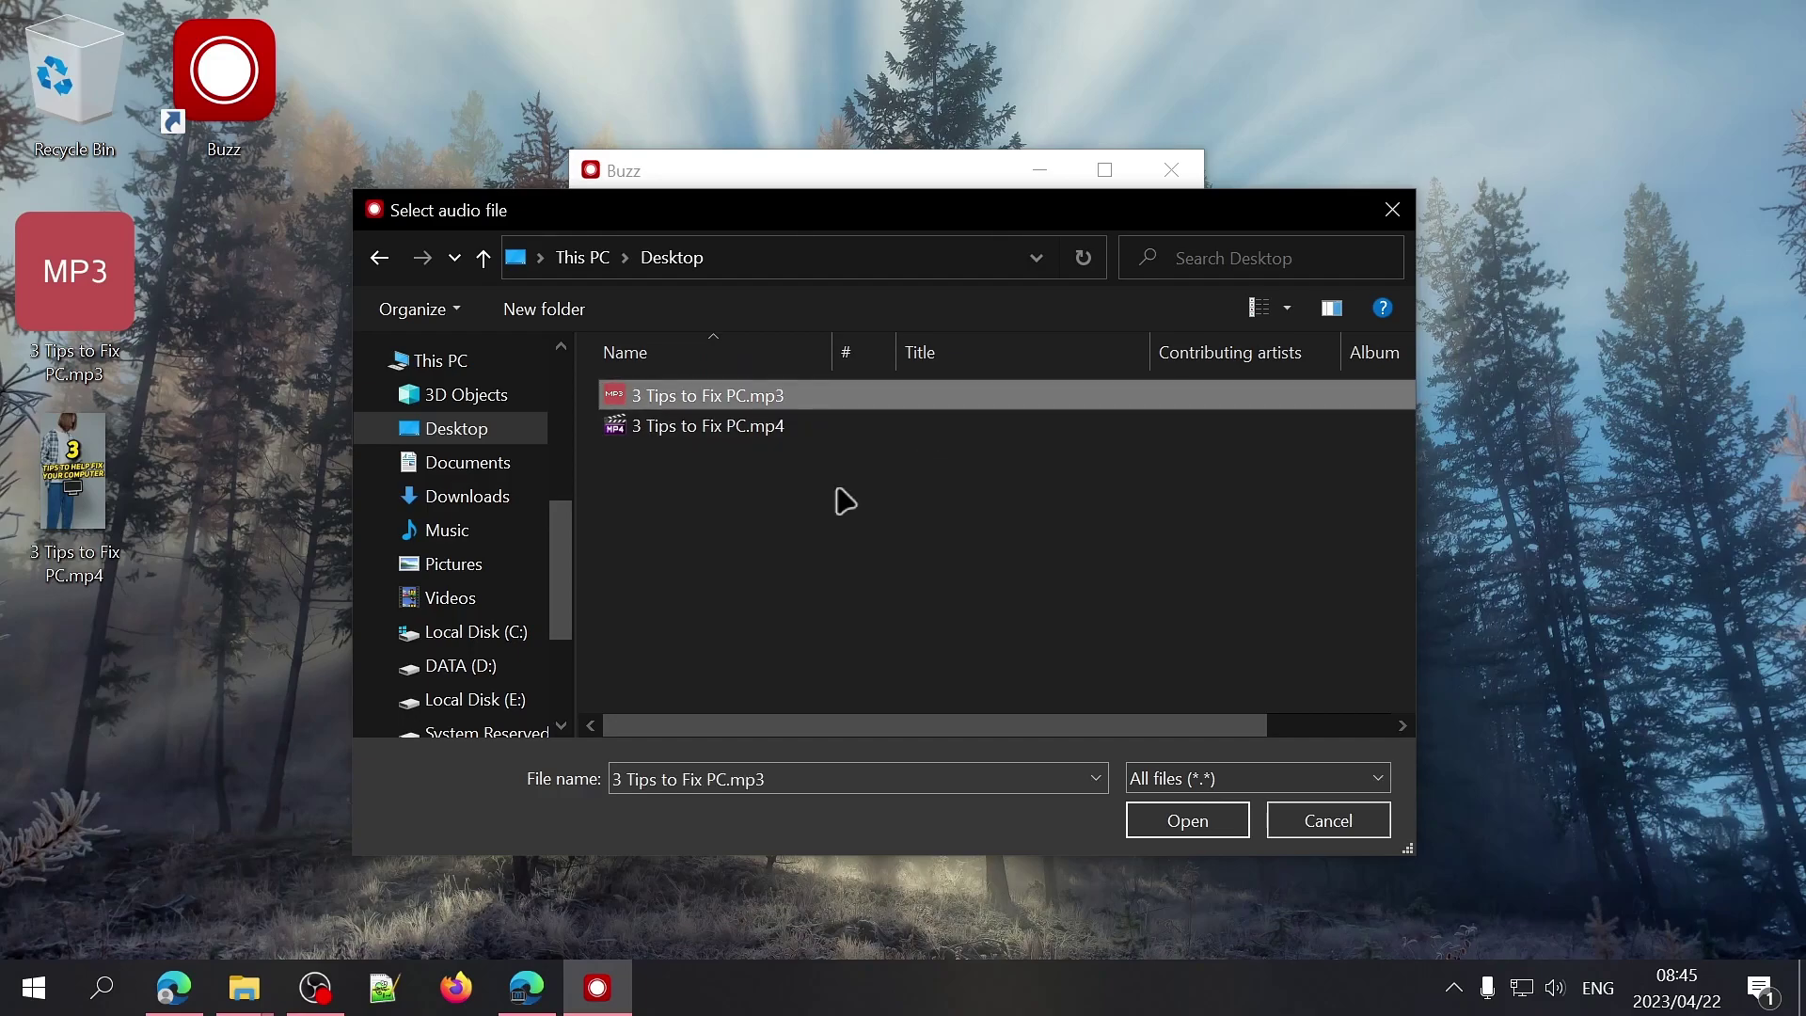
{"action": "left_click_drag", "start_coordinate": [837, 496], "coordinate": [719, 393]}
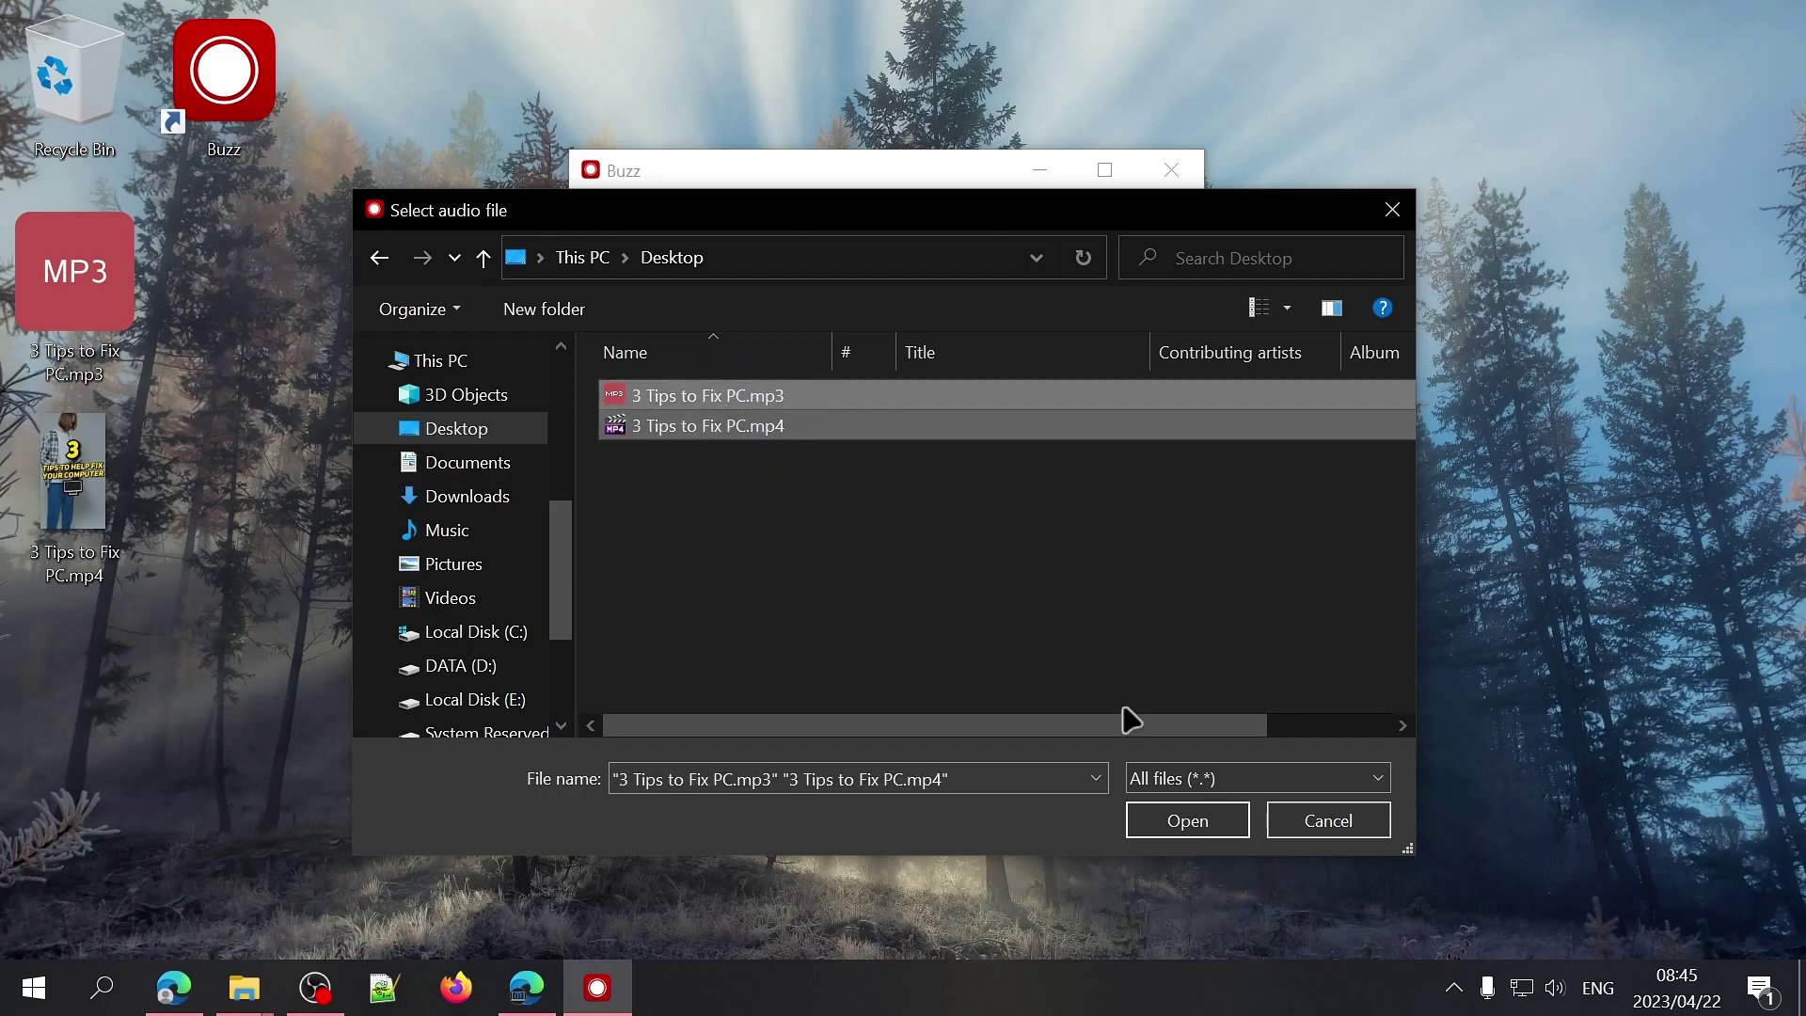
{"action": "left_click_drag", "start_coordinate": [827, 475], "coordinate": [728, 398]}
{"action": "left_click", "coordinate": [733, 396]}
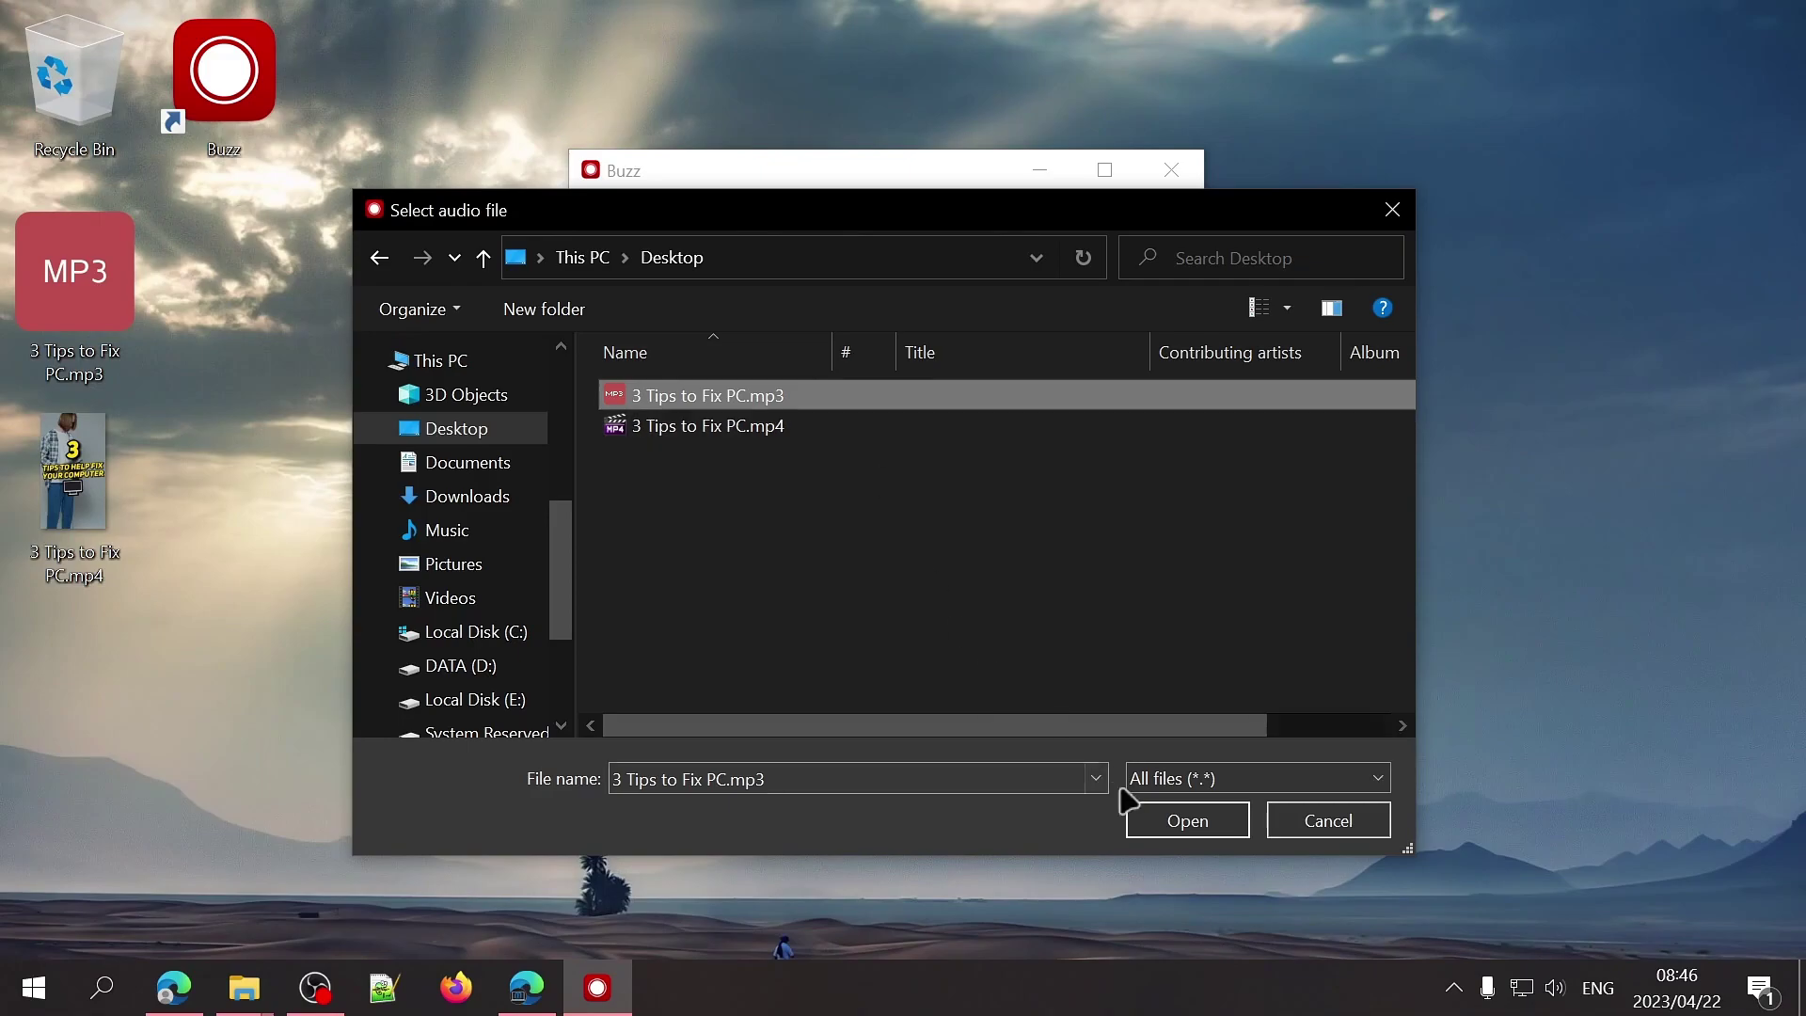
{"action": "left_click", "coordinate": [1180, 829]}
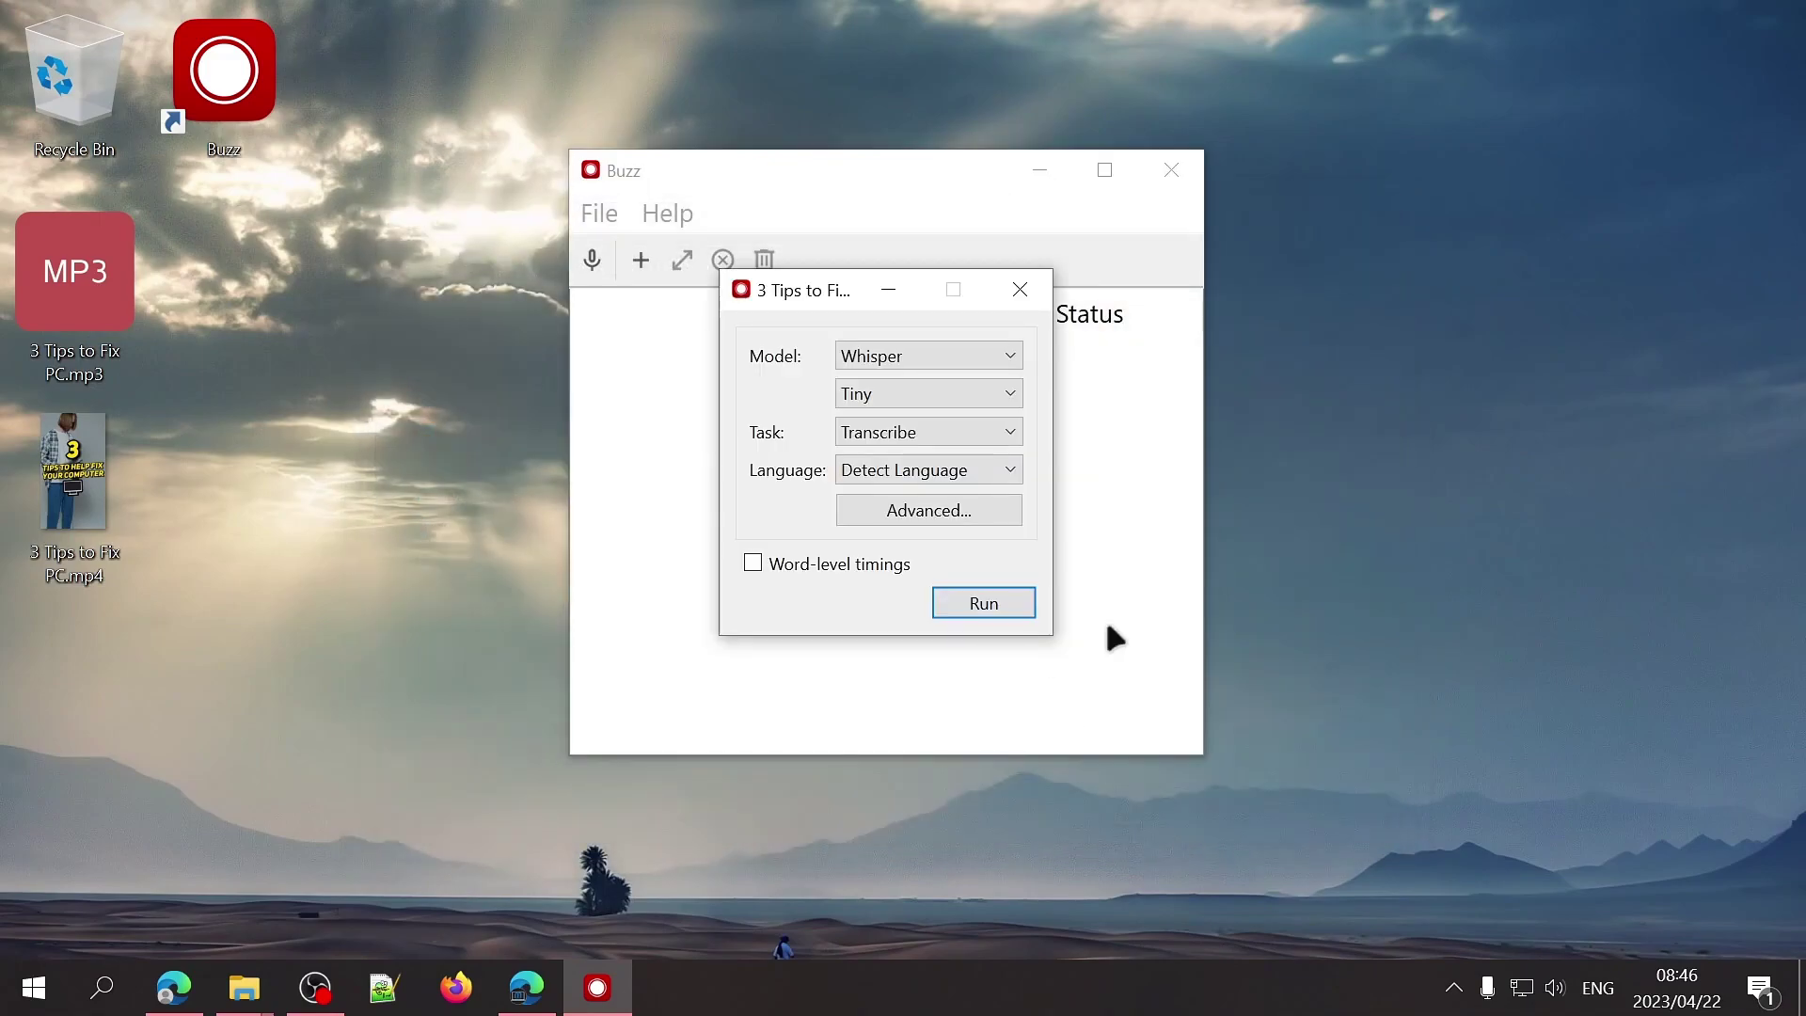
Step: Set the transcription model to Whisper at Medium size and the task to Transcribe
{"action": "left_click", "coordinate": [1002, 348]}
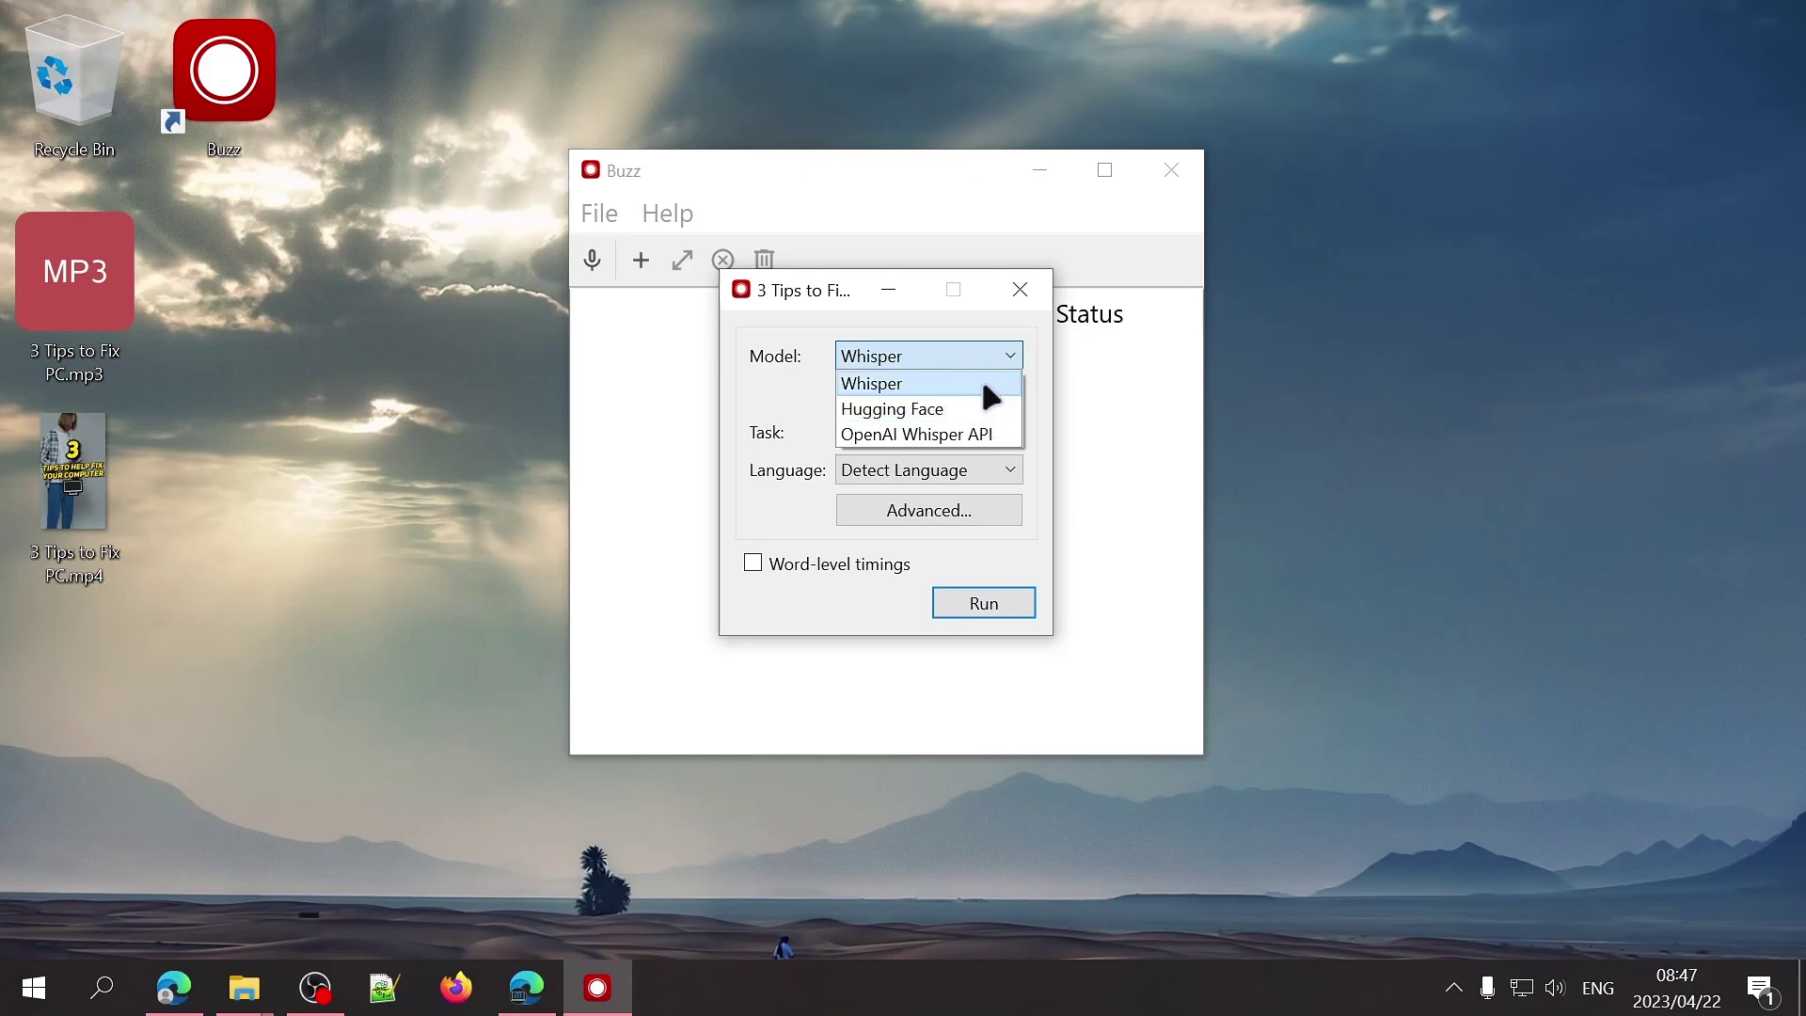
{"action": "left_click", "coordinate": [973, 384]}
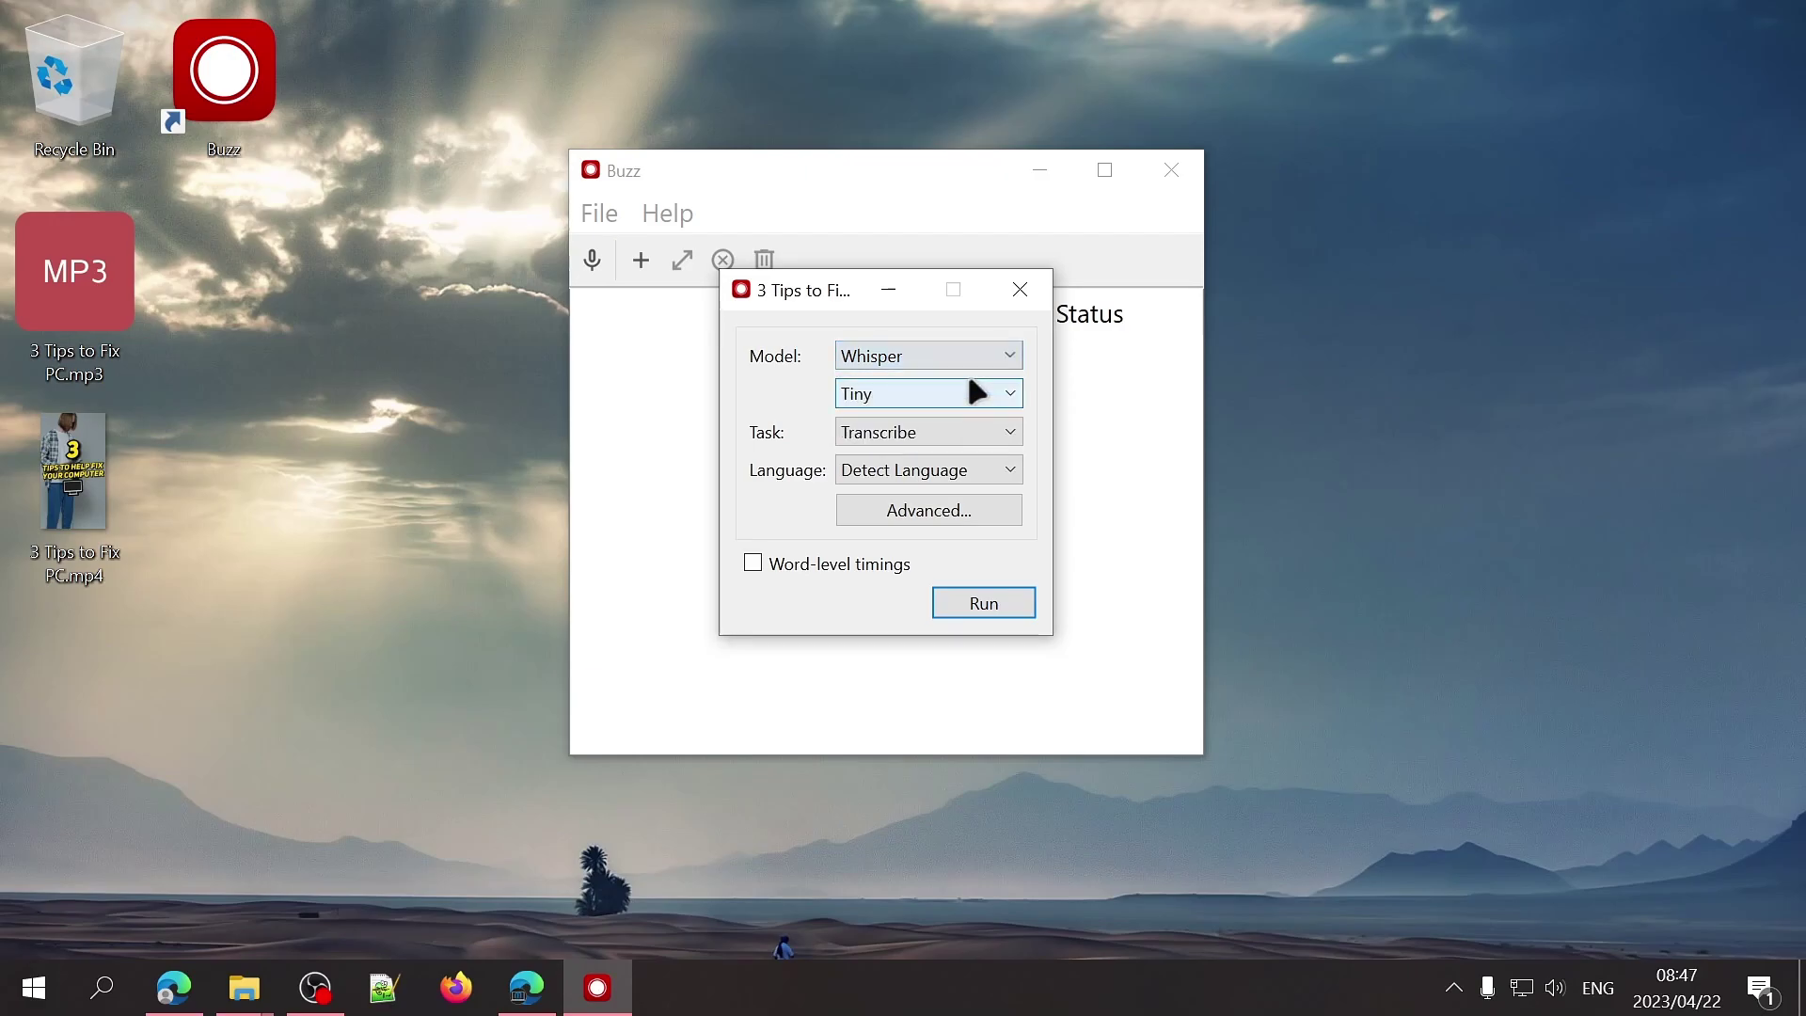
{"action": "left_click", "coordinate": [1004, 393]}
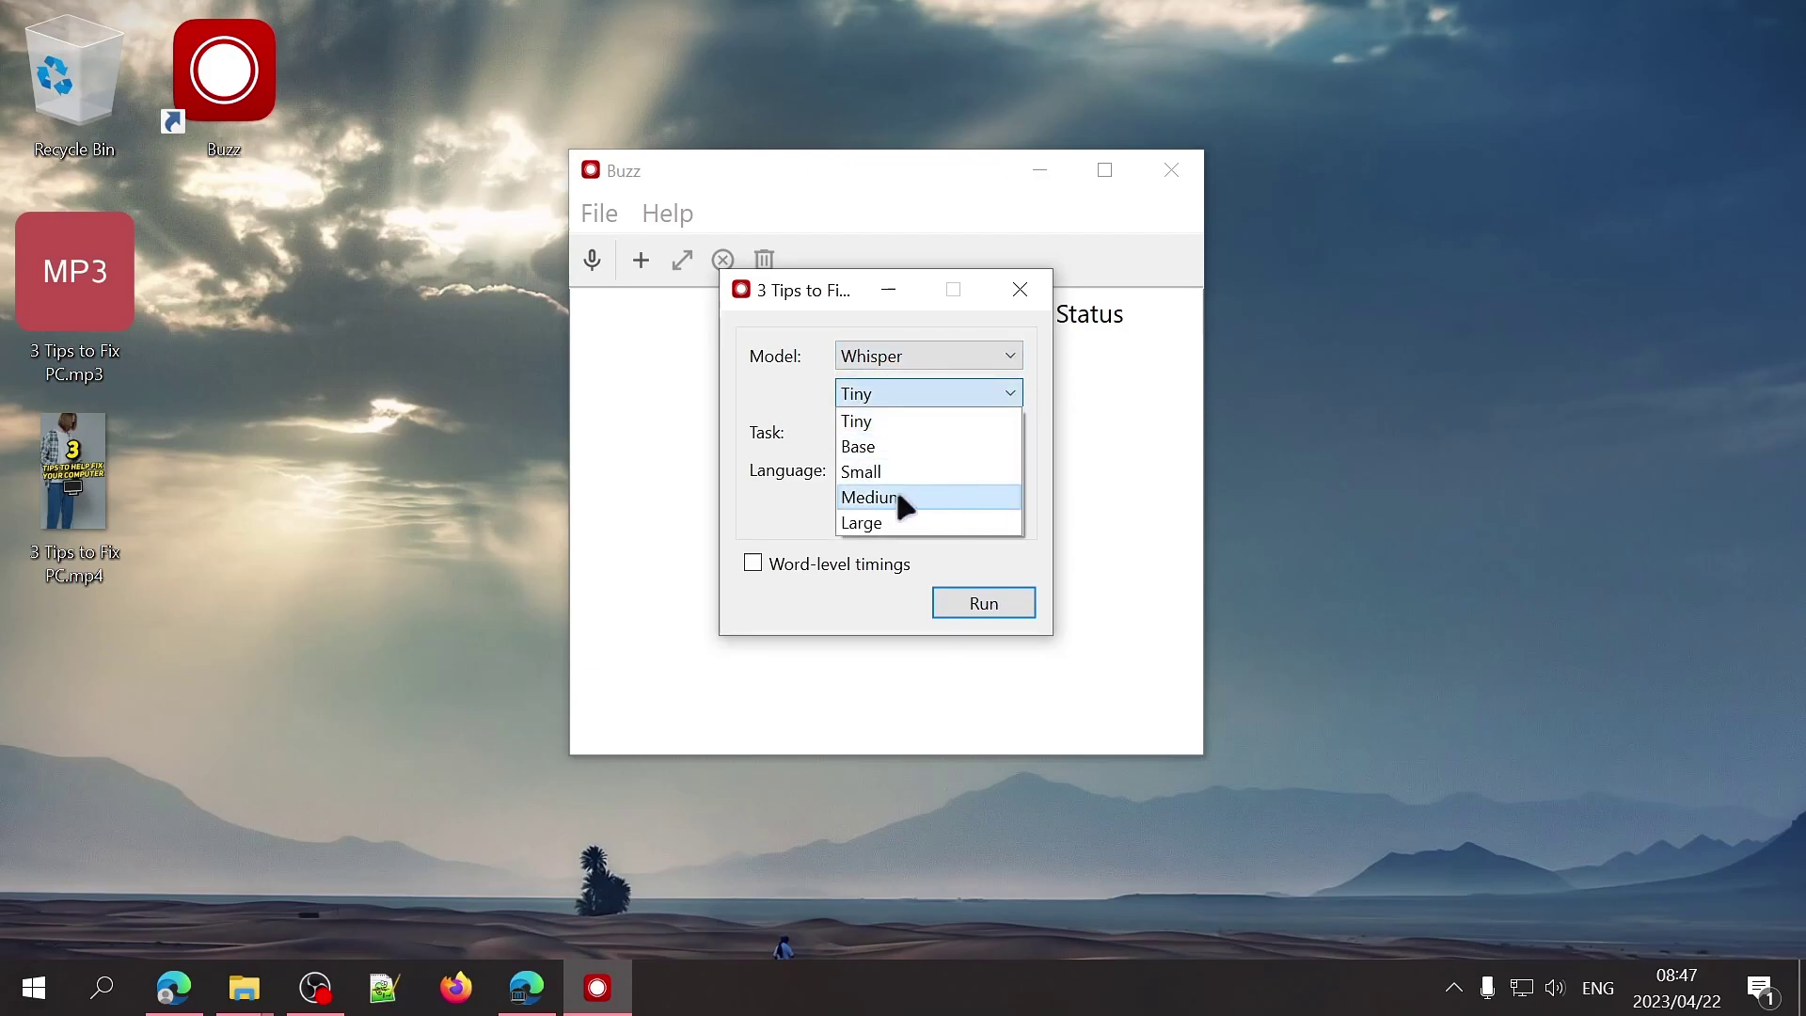
{"action": "left_click", "coordinate": [983, 500]}
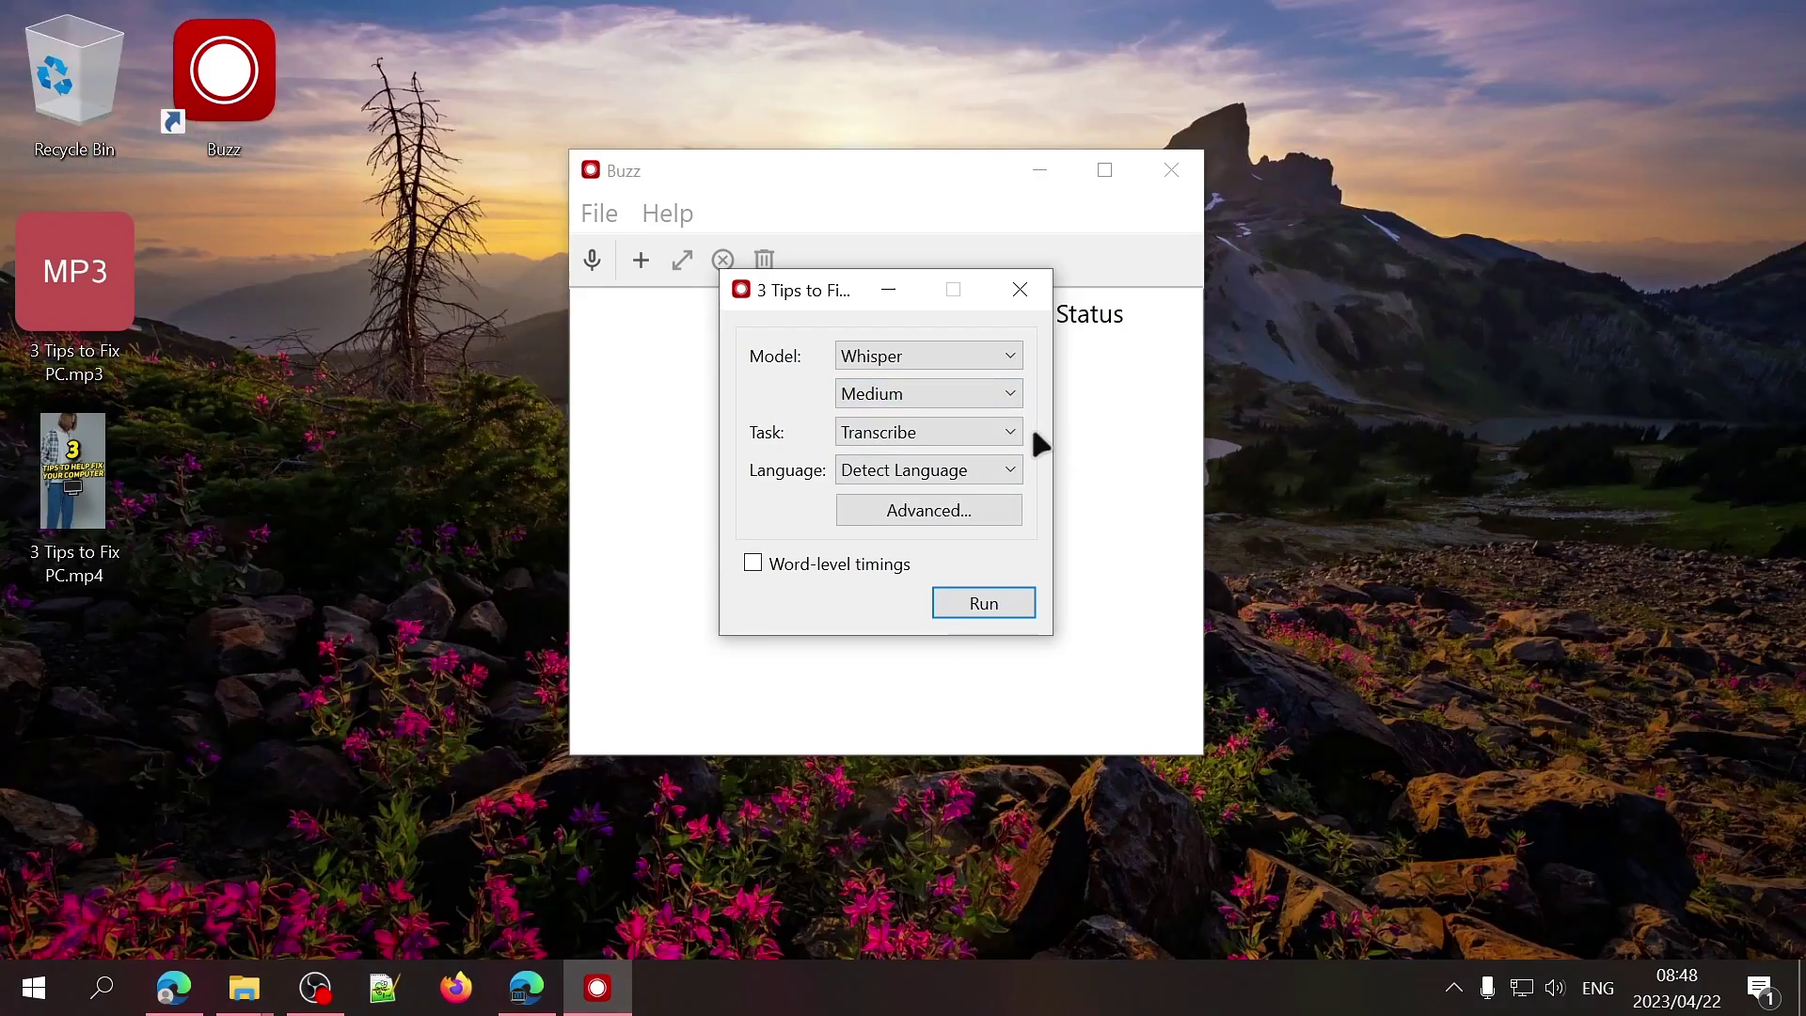
{"action": "left_click", "coordinate": [1012, 432]}
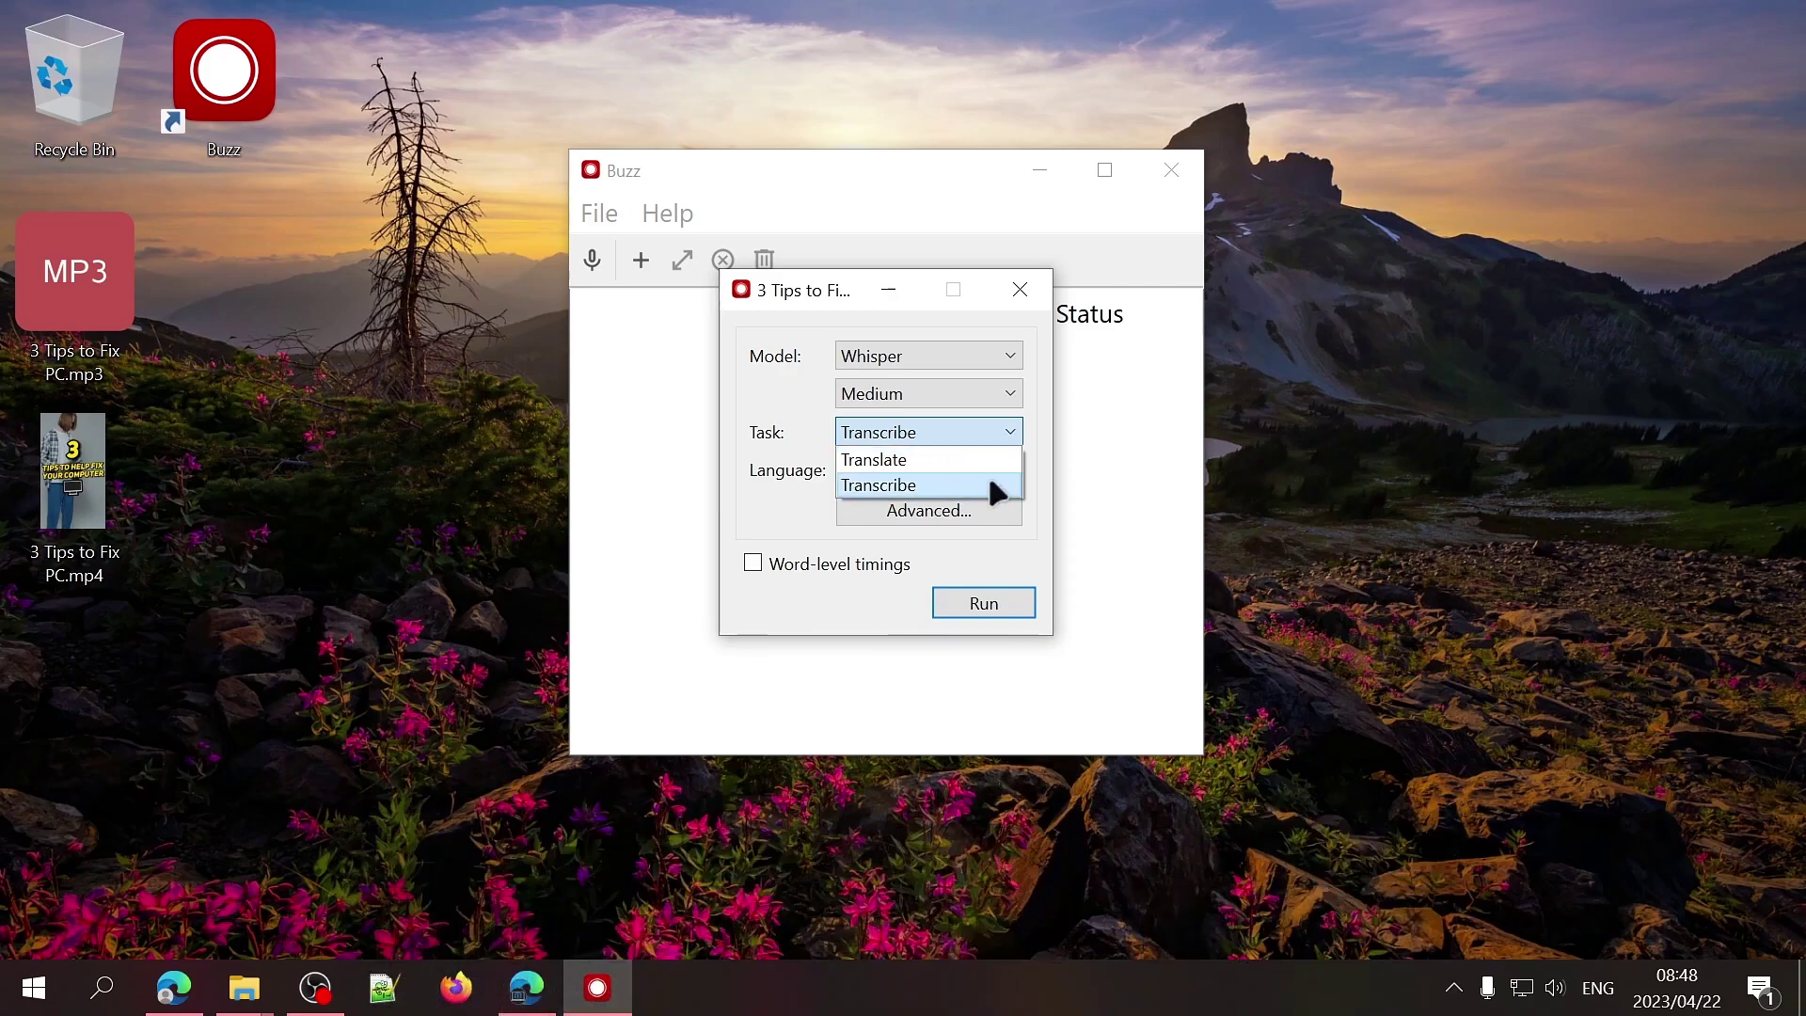
{"action": "left_click", "coordinate": [970, 482]}
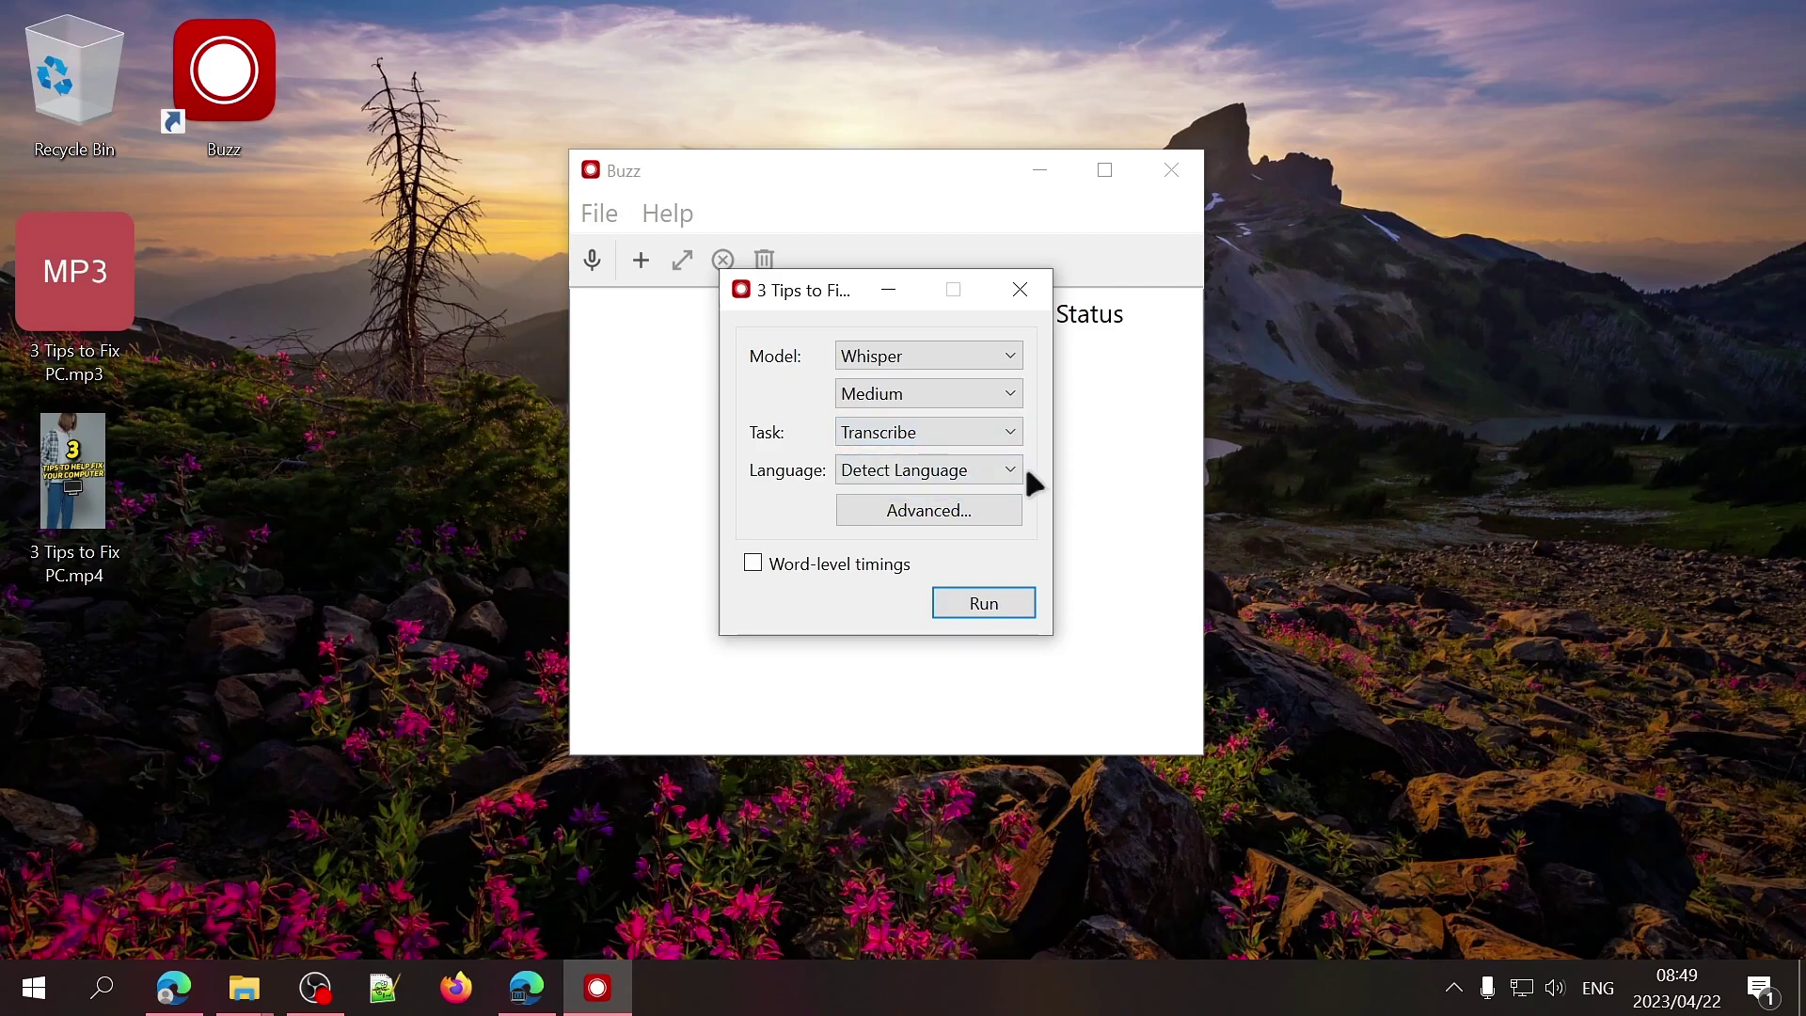
Step: Look through the available transcription languages, keeping Detect Language selected
{"action": "left_click", "coordinate": [1004, 470]}
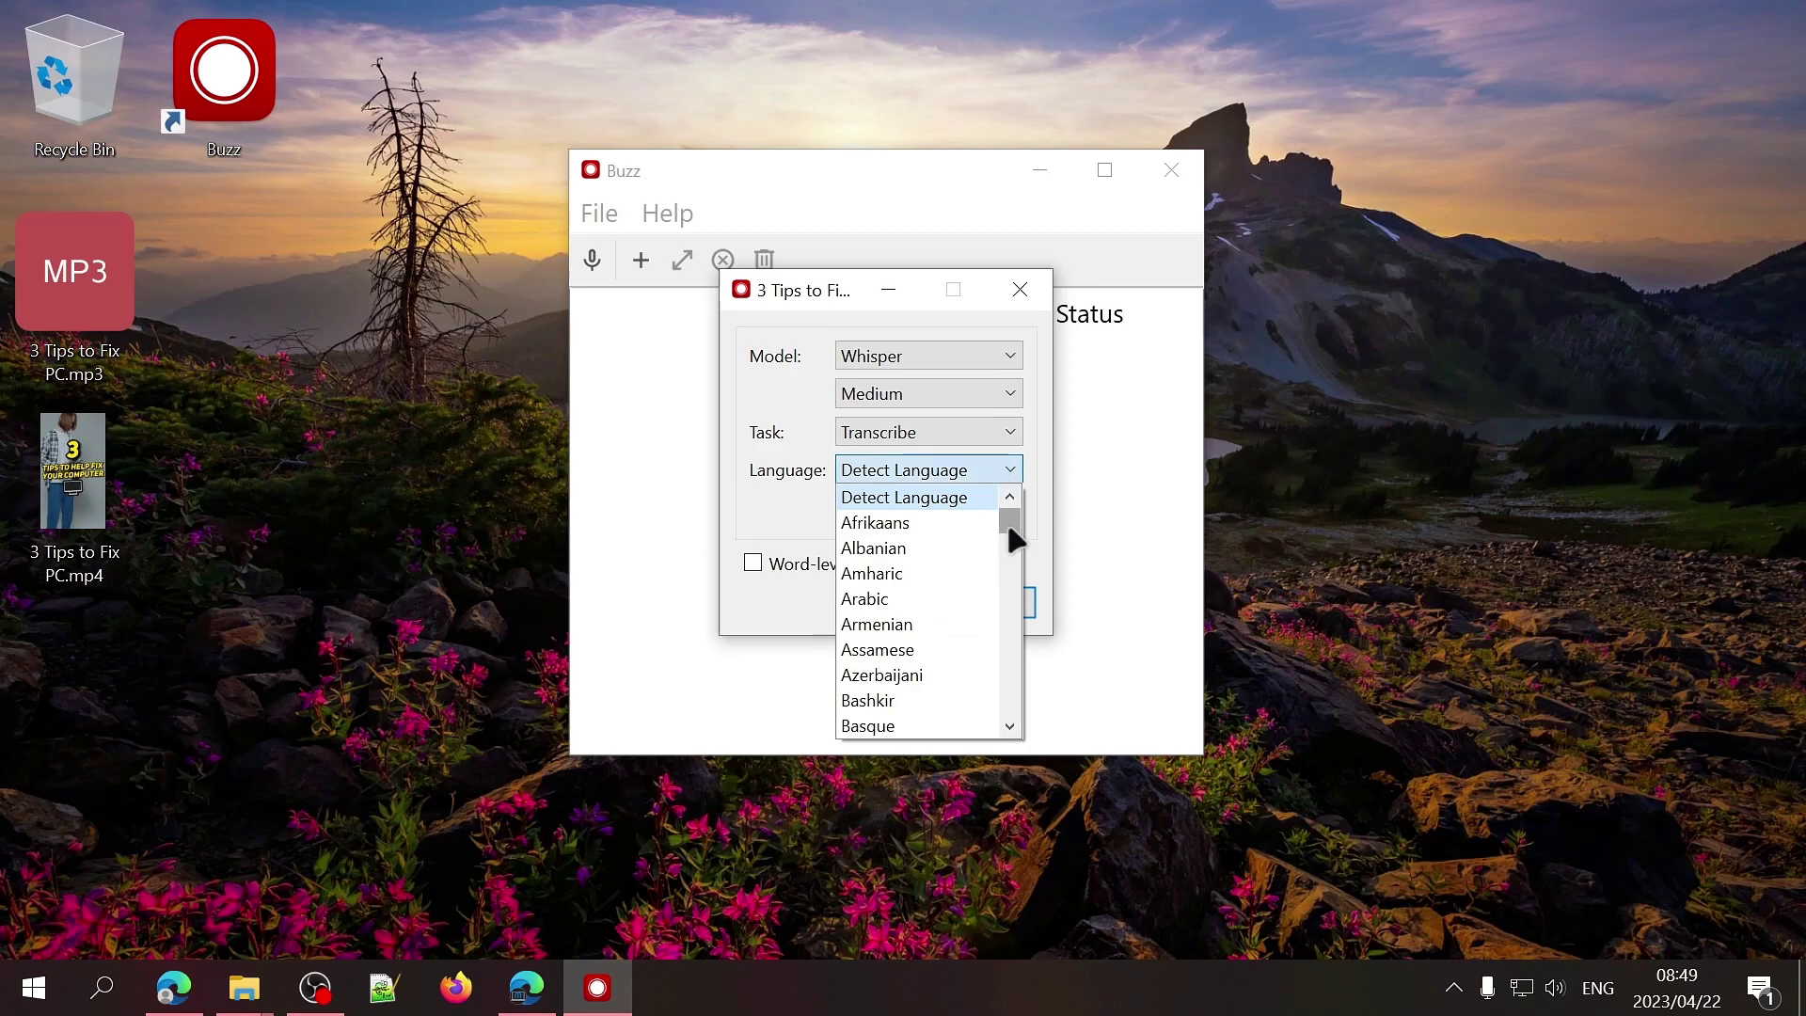
{"action": "left_click_drag", "start_coordinate": [1008, 529], "coordinate": [1006, 606]}
{"action": "left_click", "coordinate": [948, 461]}
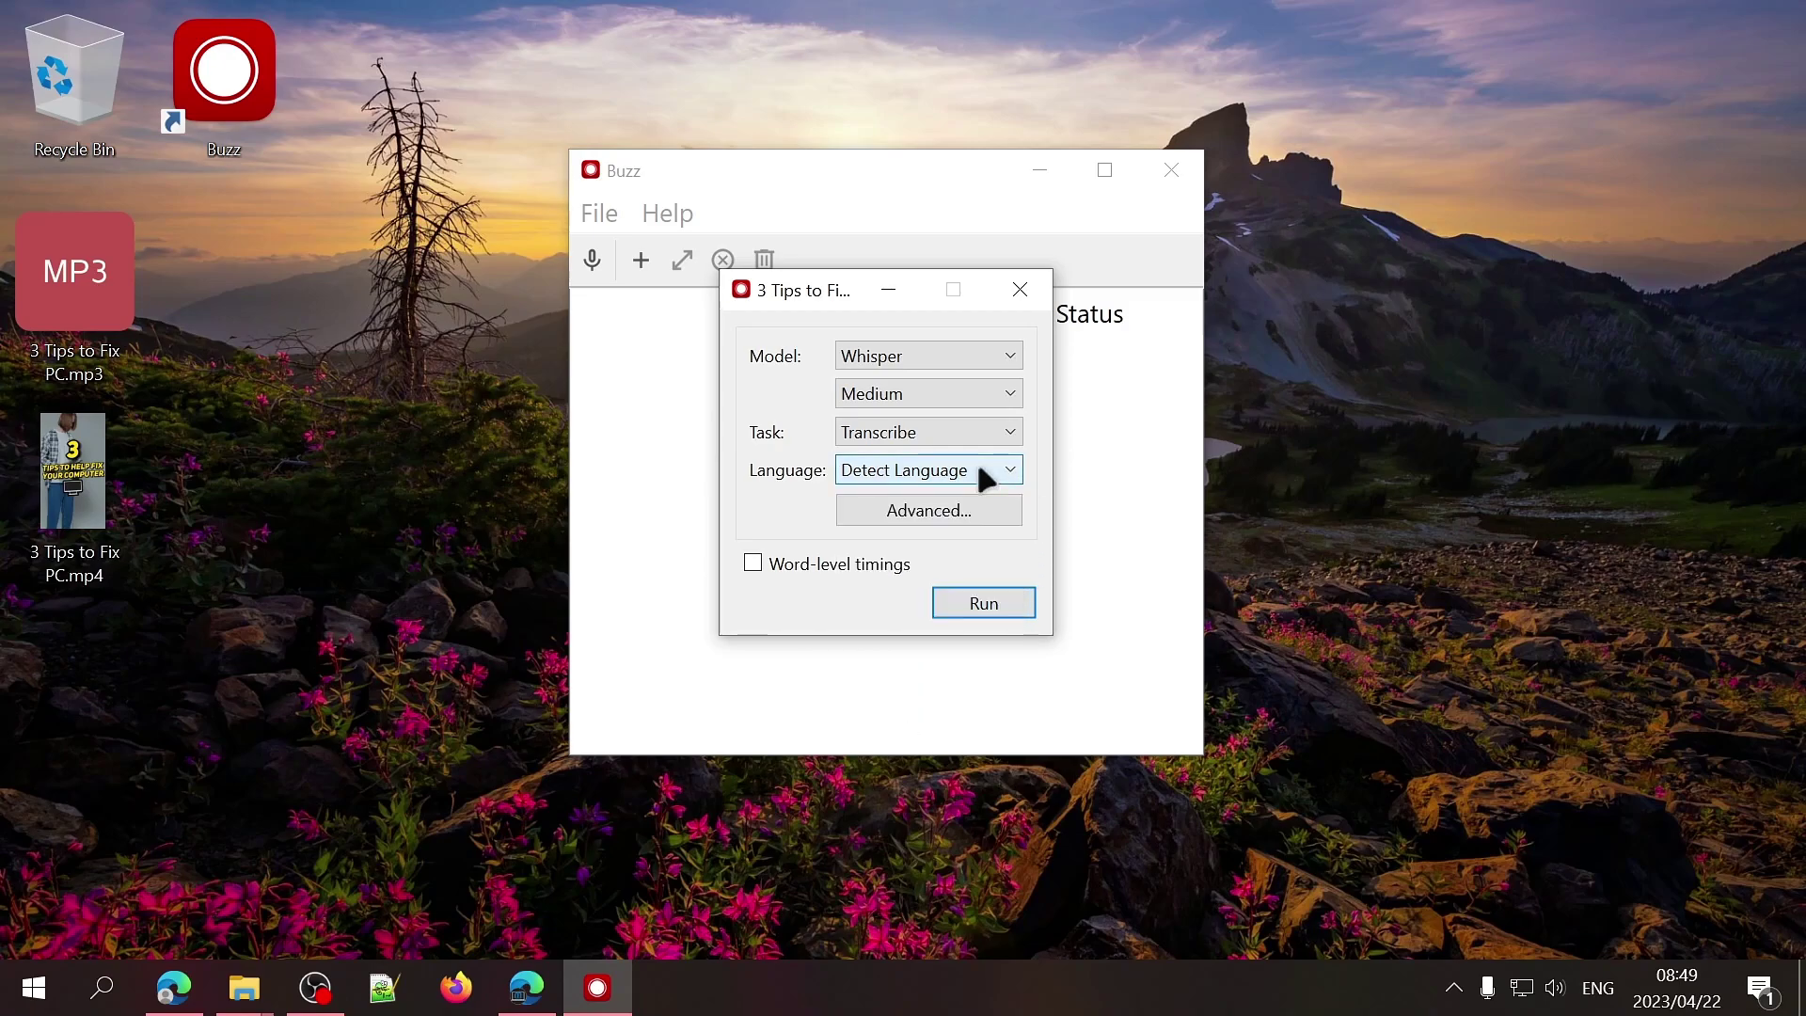
{"action": "left_click", "coordinate": [1003, 469]}
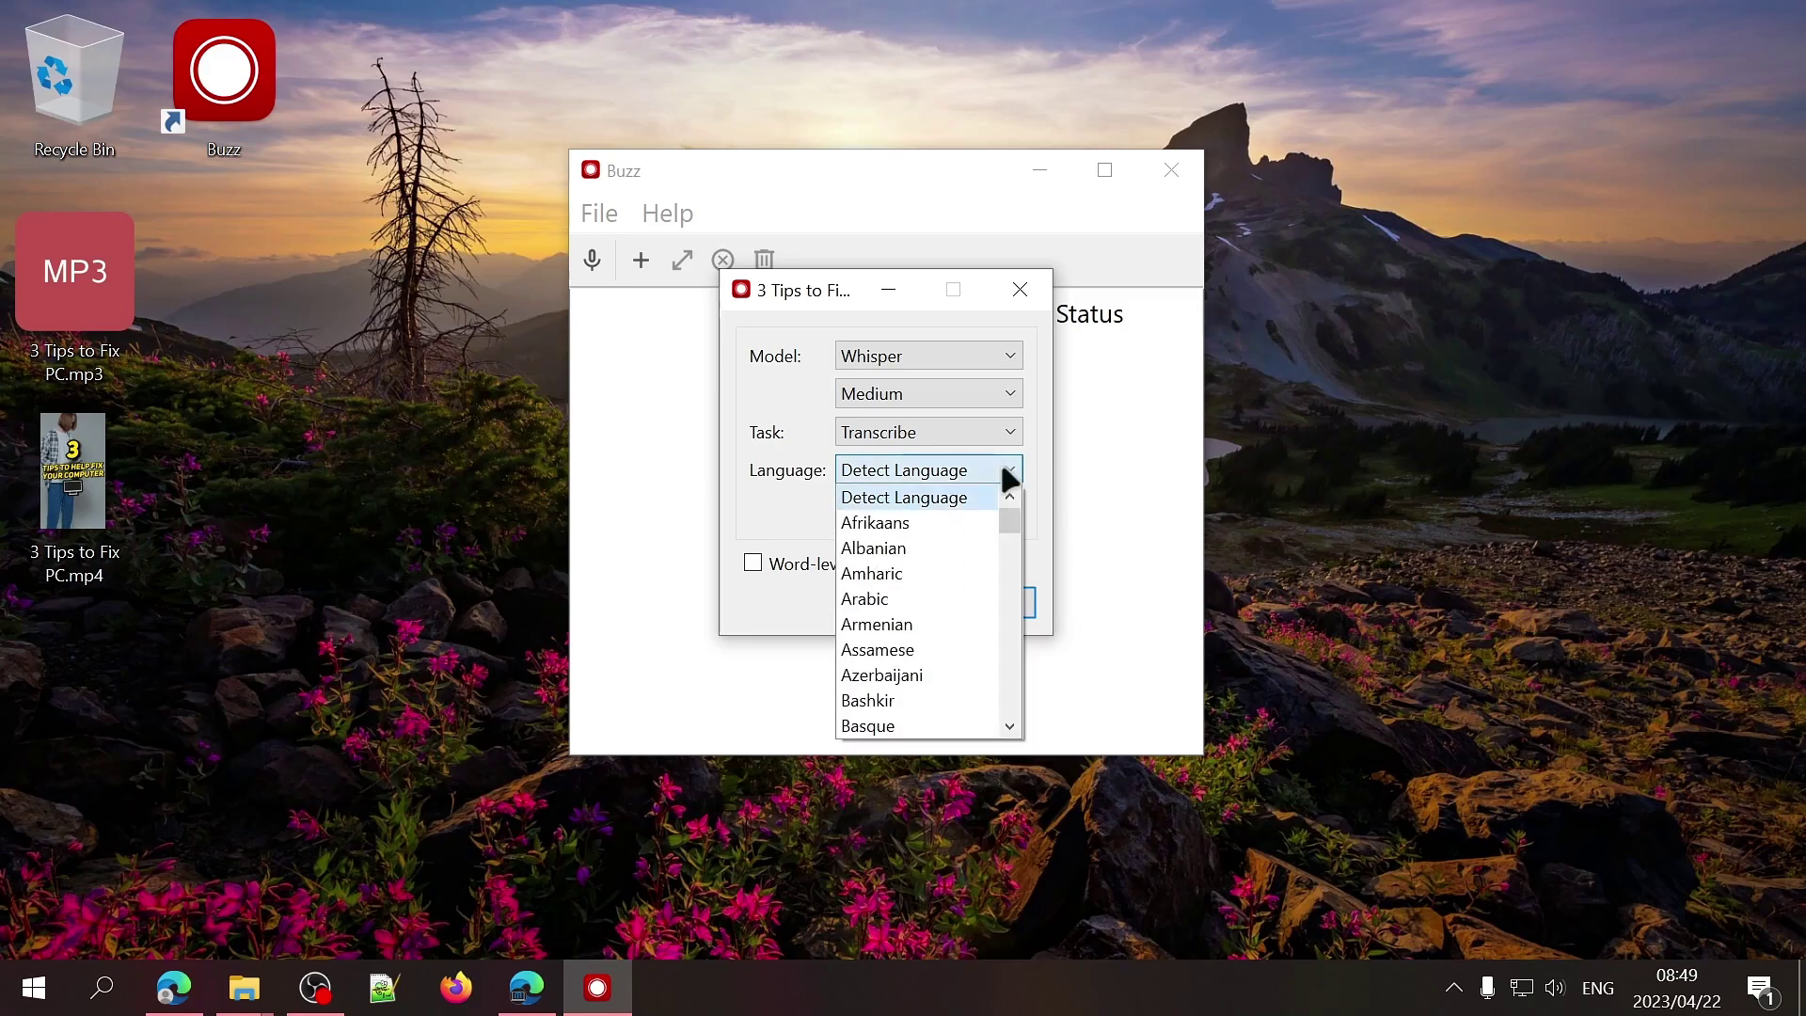
{"action": "left_click_drag", "start_coordinate": [1010, 529], "coordinate": [1012, 588]}
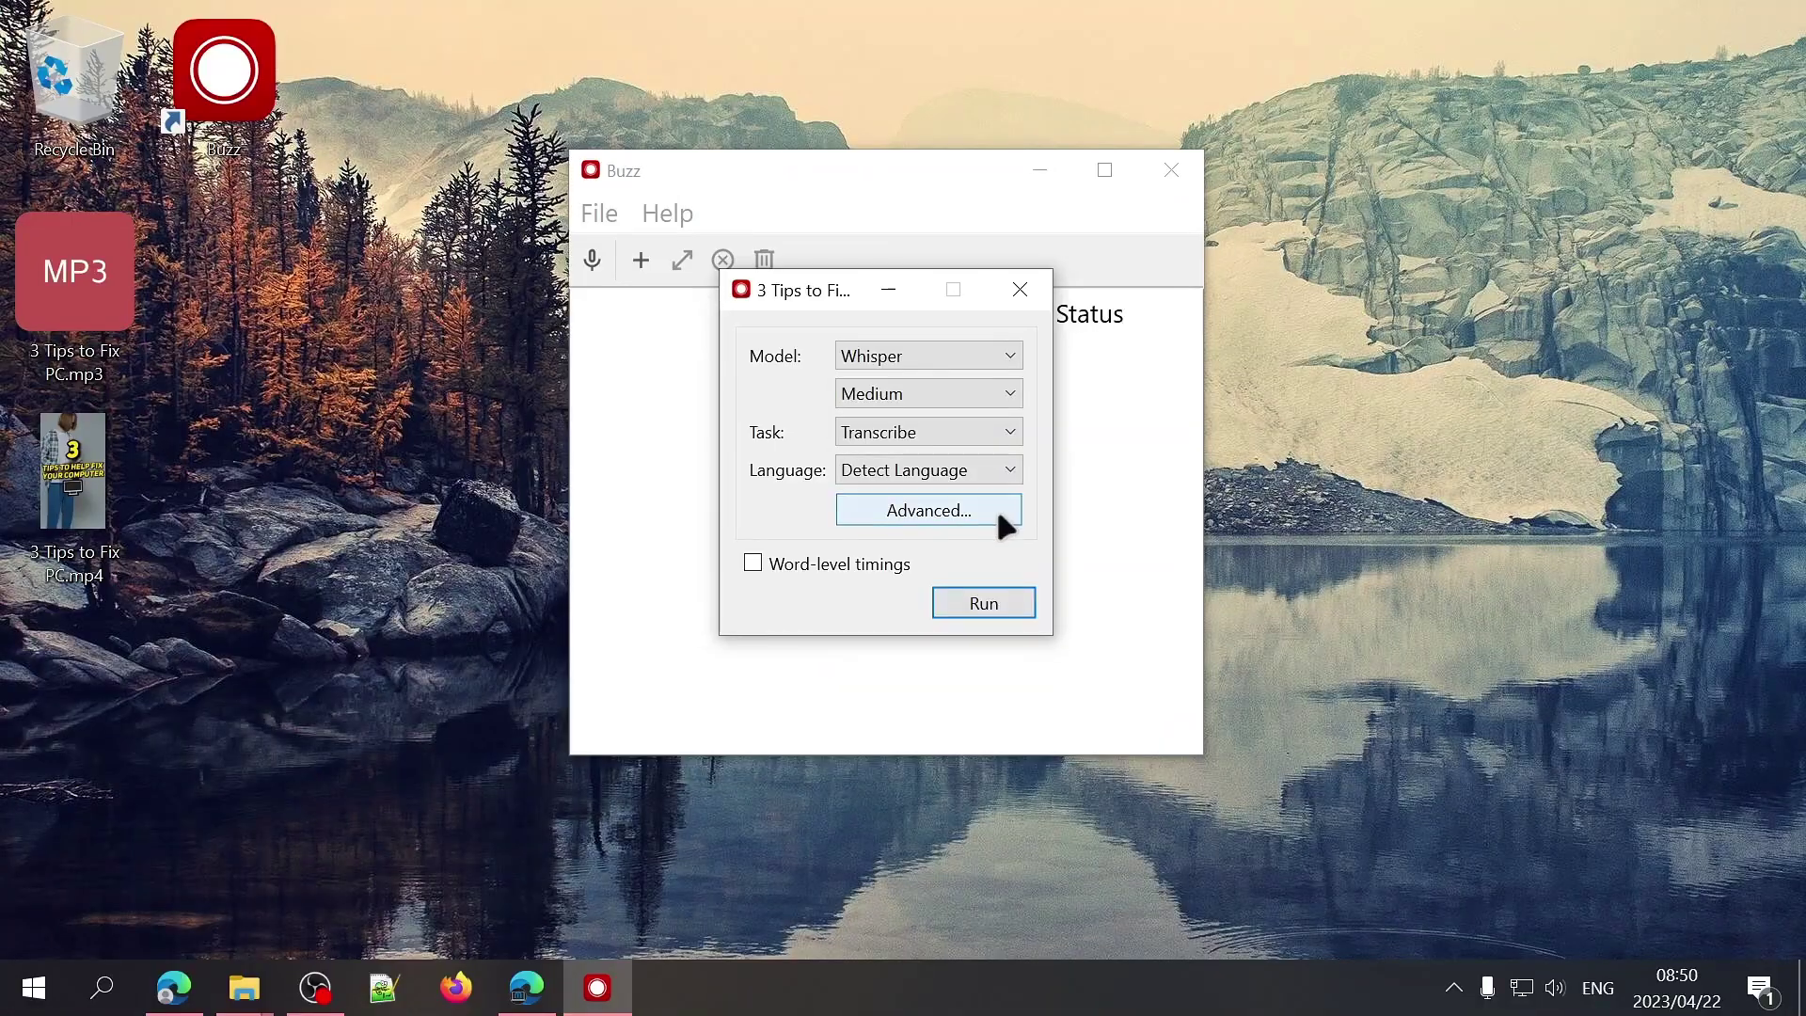
Step: Review the advanced temperature and initial prompt settings without changing them, and run the transcription of the MP3
{"action": "left_click", "coordinate": [995, 504]}
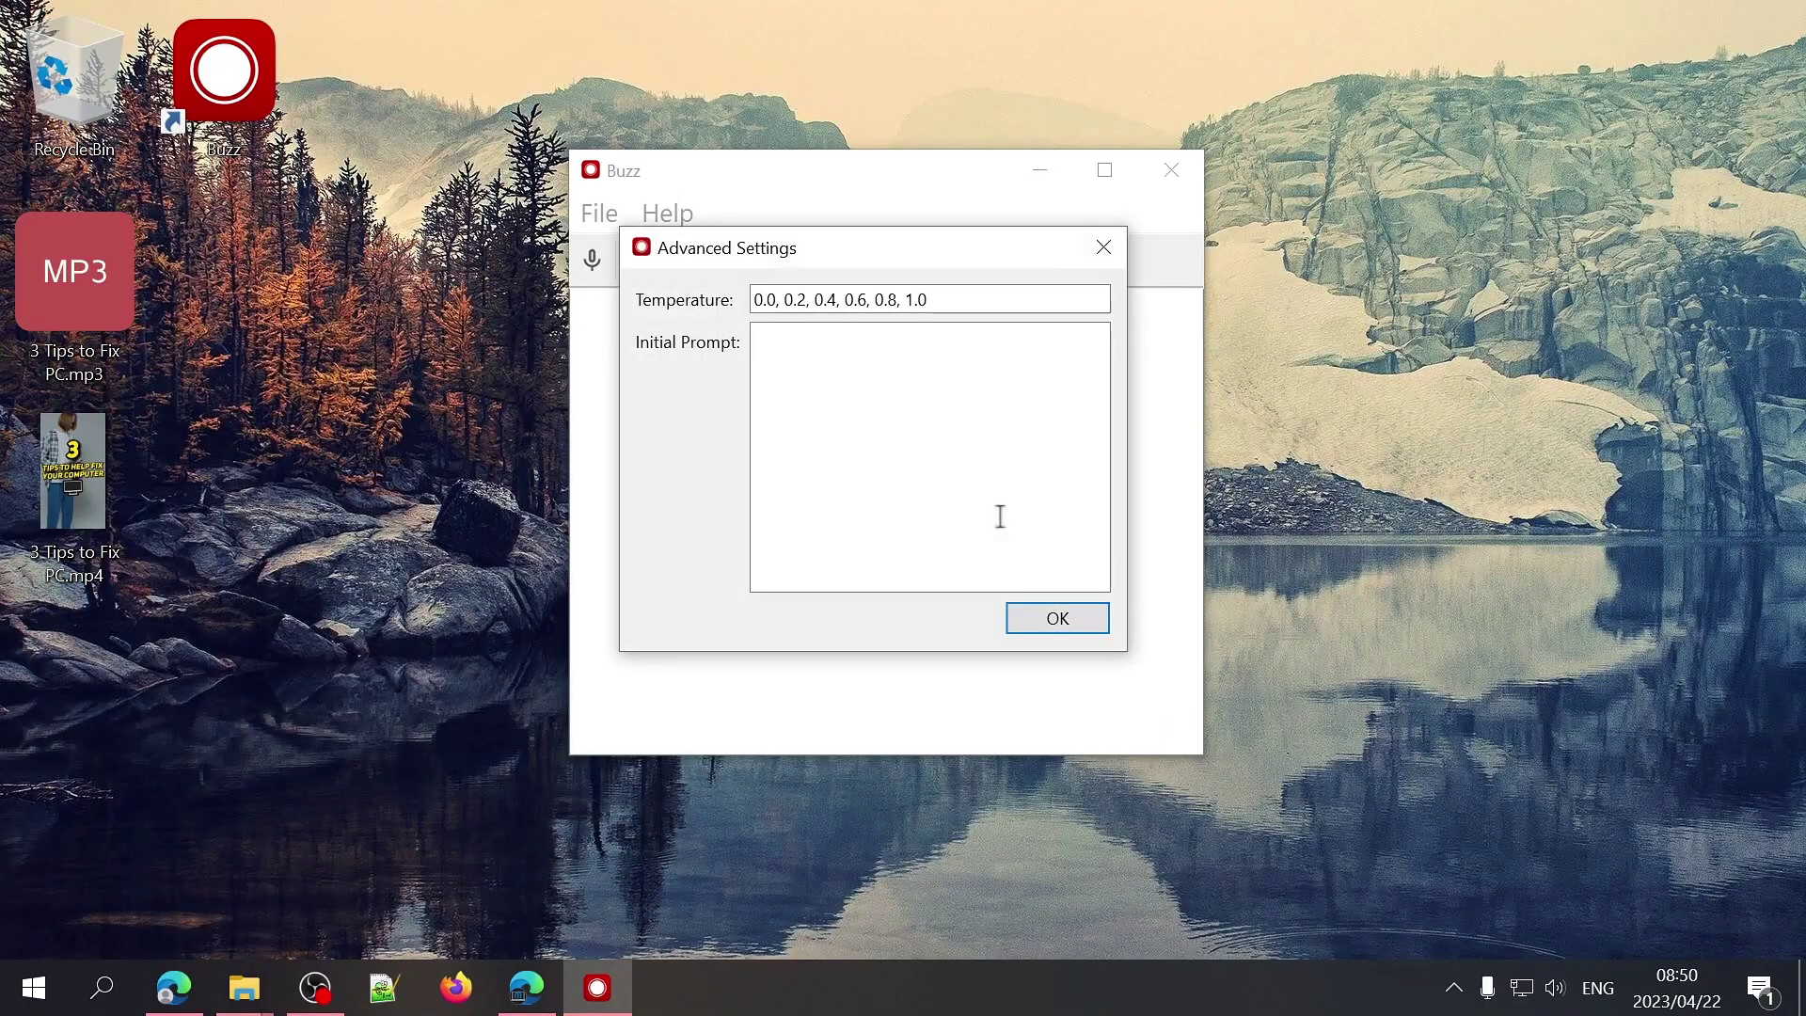
{"action": "left_click", "coordinate": [1069, 618]}
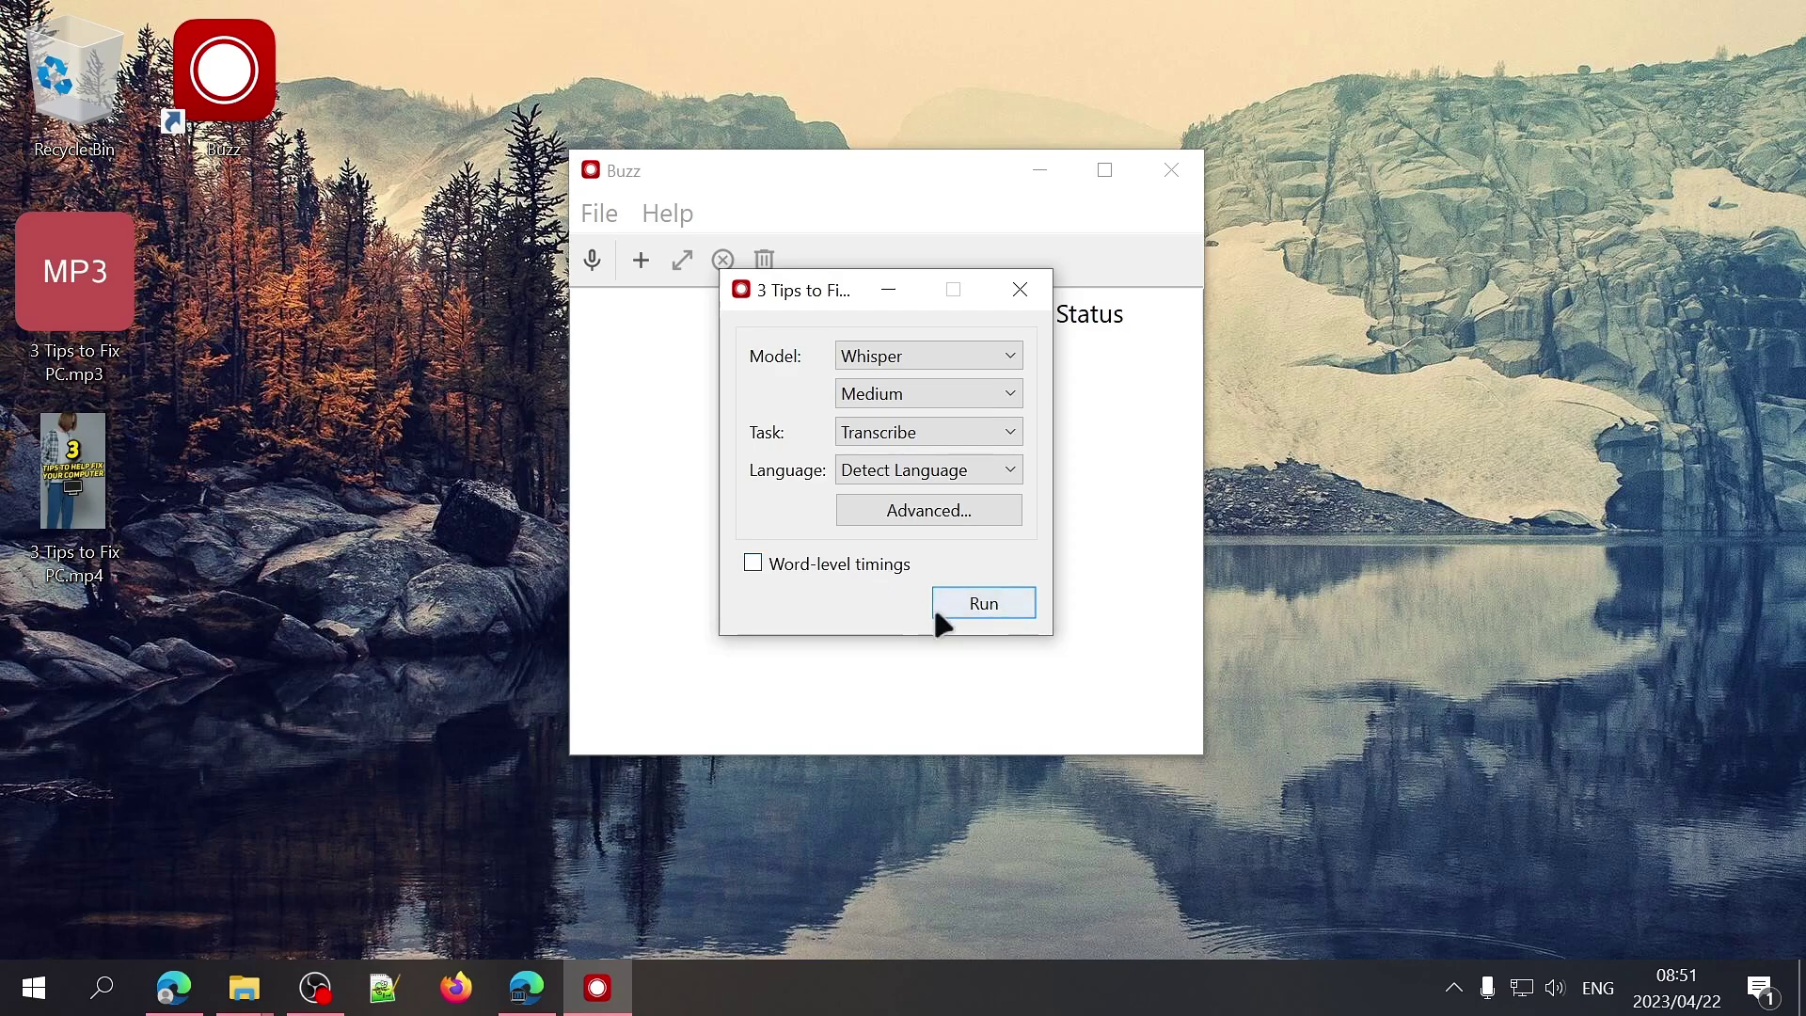
{"action": "left_click", "coordinate": [984, 604]}
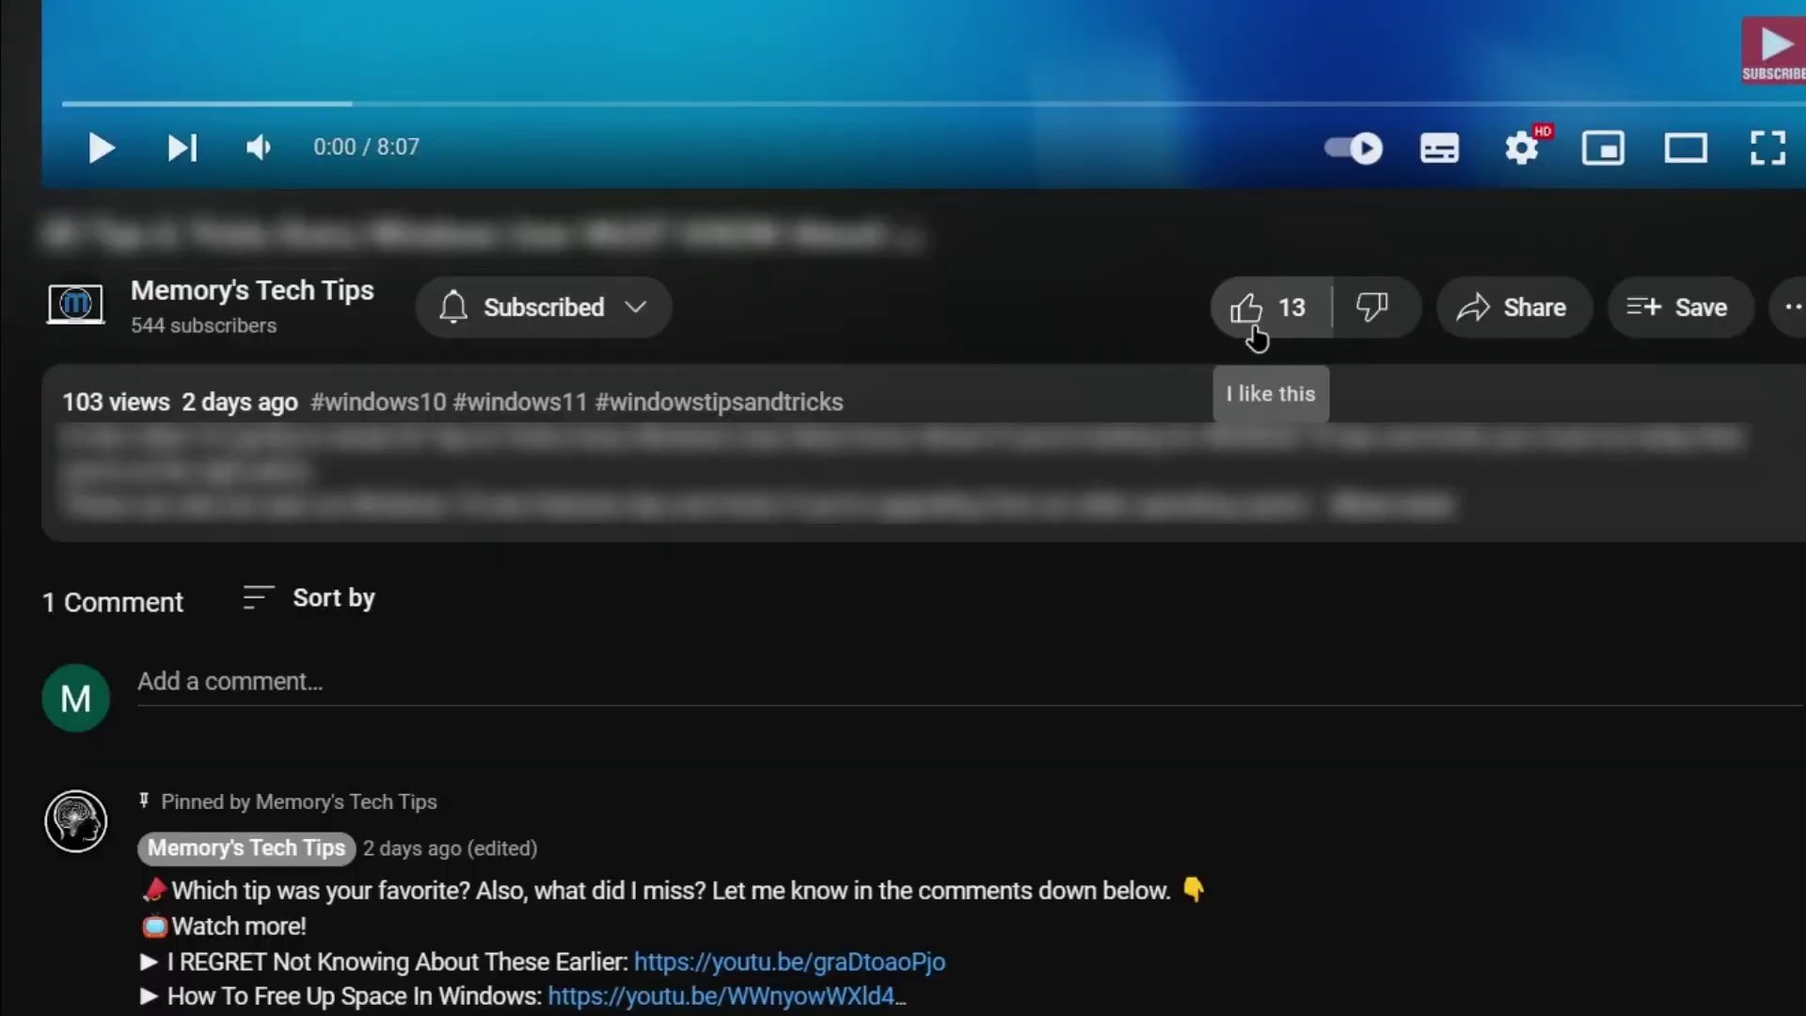
Step: On YouTube, like the Memory's Tech Tips video and begin a comment with "This"
{"action": "left_click", "coordinate": [1287, 329]}
{"action": "left_click", "coordinate": [186, 700]}
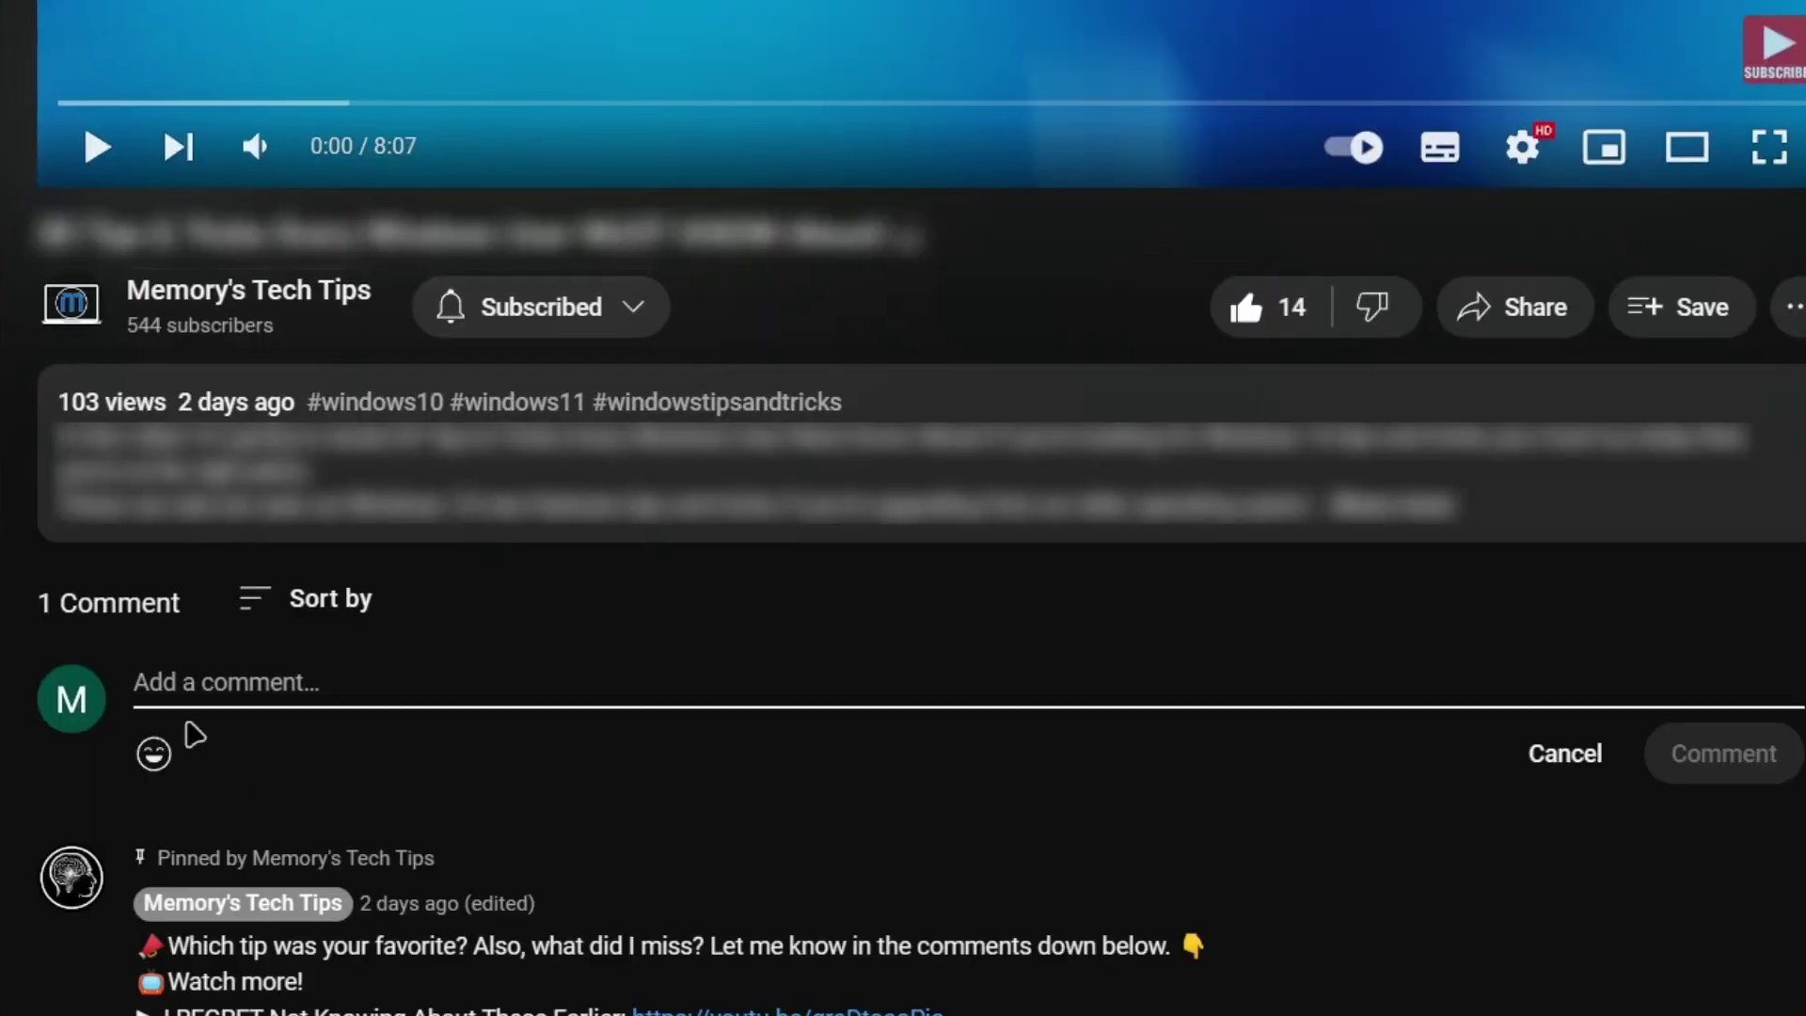
{"action": "type", "text": "This"}
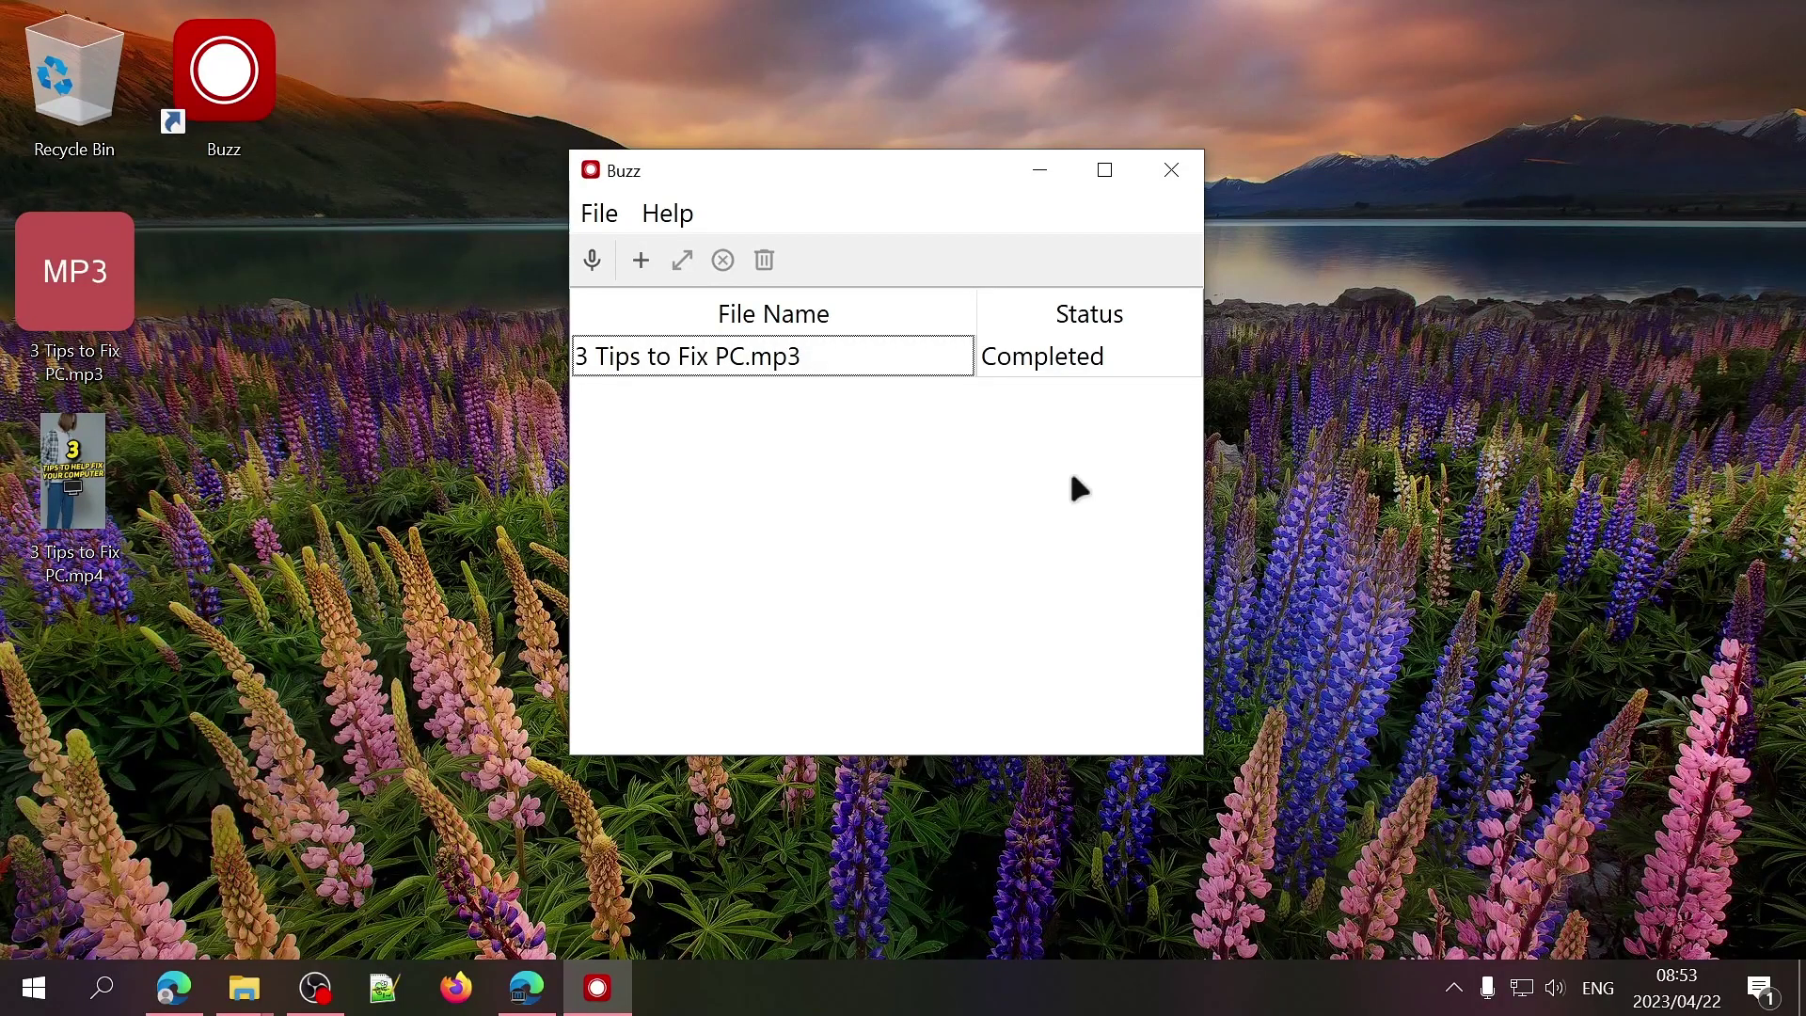
Step: Open the completed transcription of 3 Tips to Fix PC.mp3 in Buzz and export it as a TXT file to the Desktop
{"action": "double_click", "coordinate": [872, 369]}
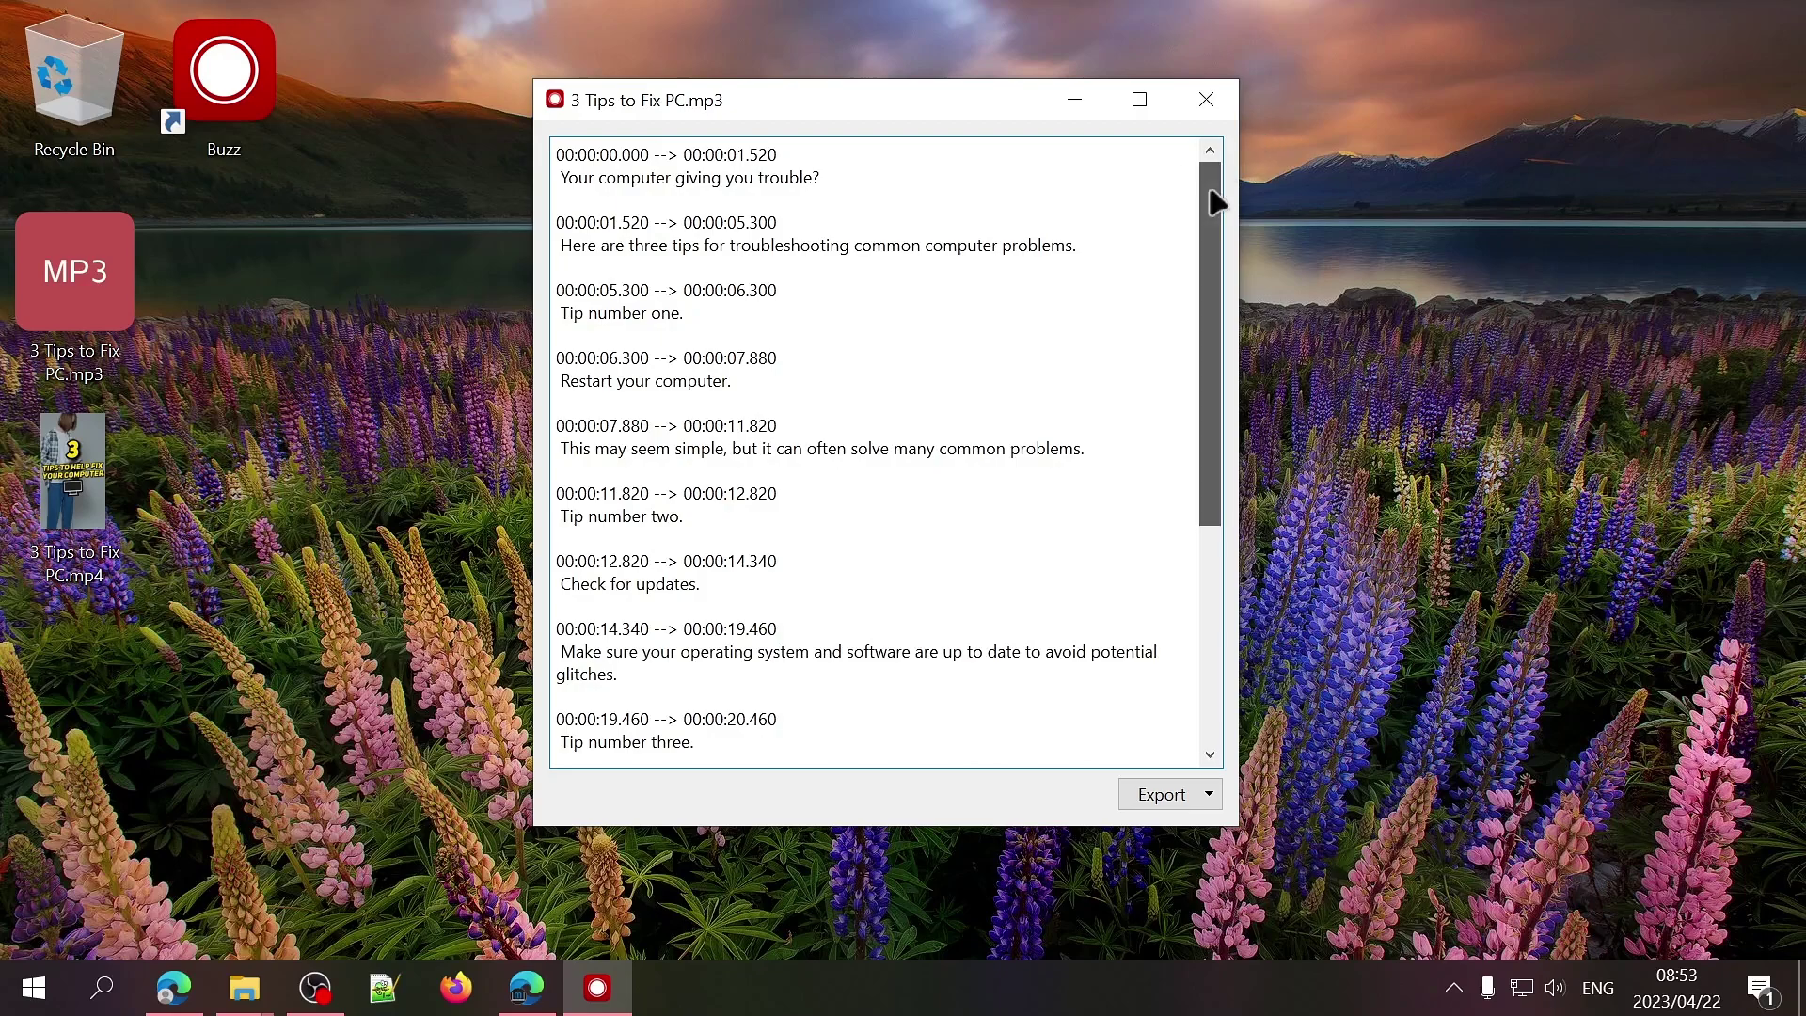
{"action": "left_click_drag", "start_coordinate": [1212, 170], "coordinate": [1213, 435]}
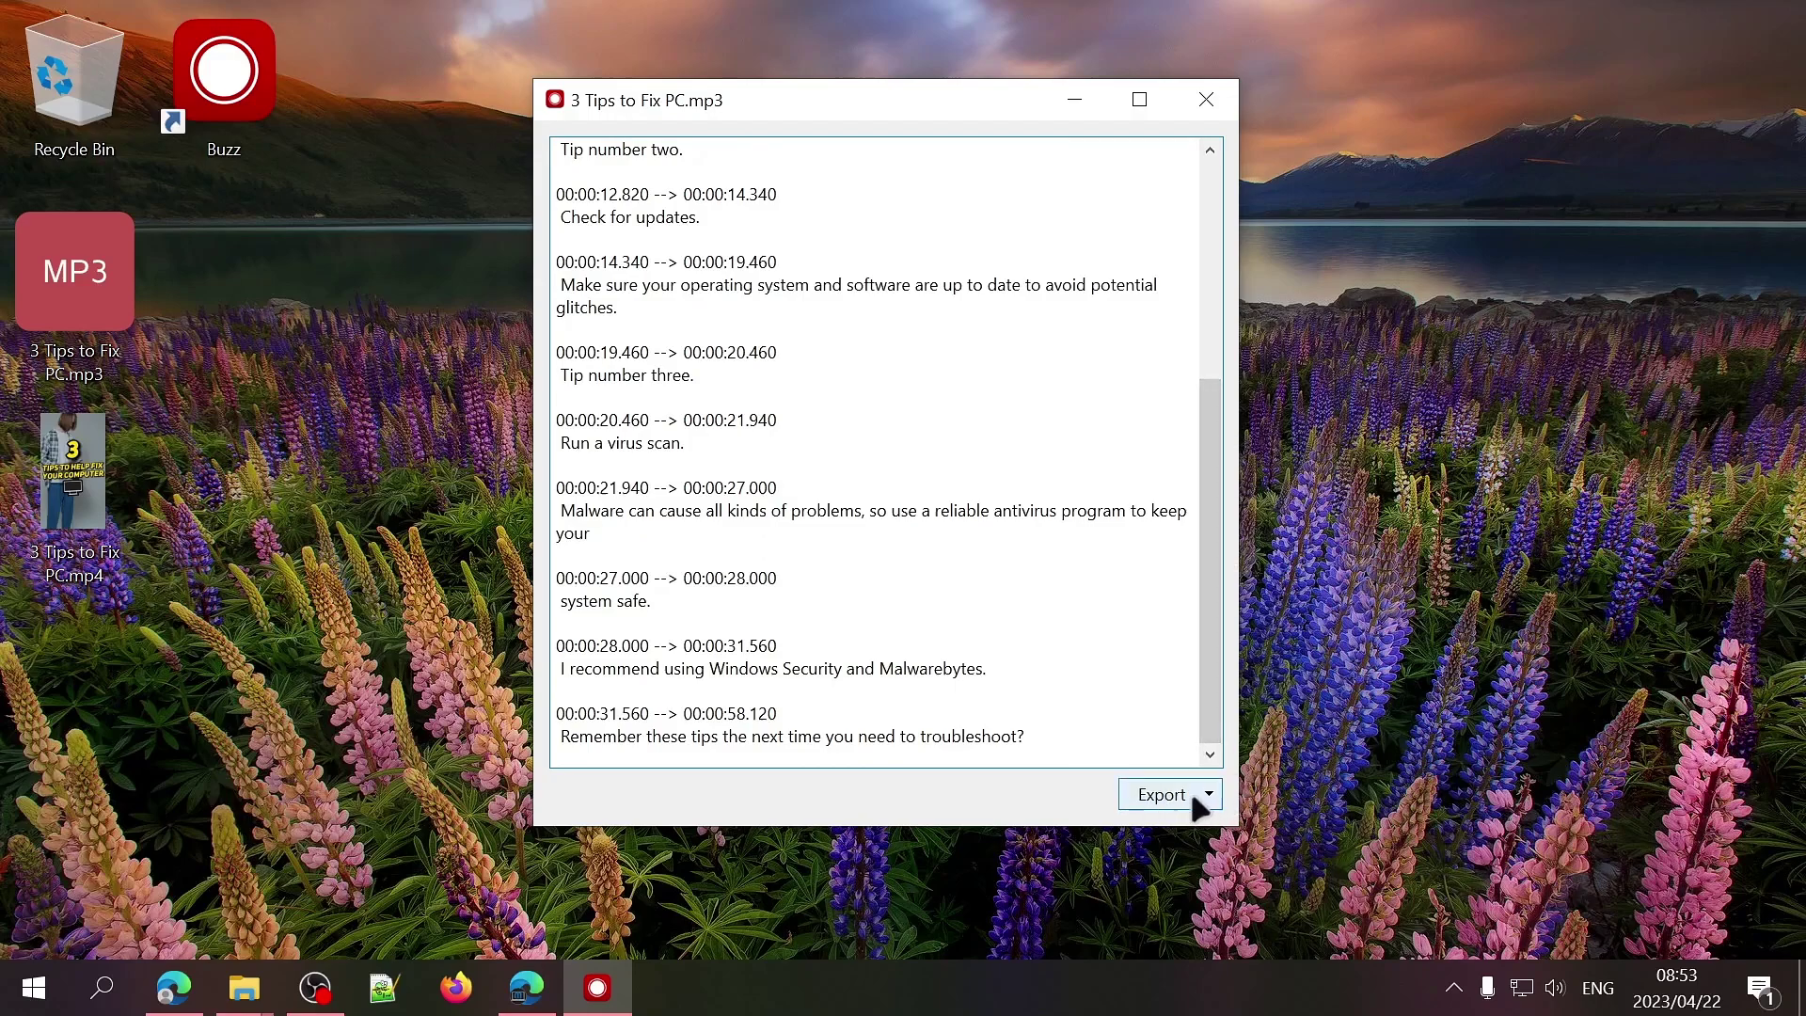
{"action": "left_click", "coordinate": [1207, 797]}
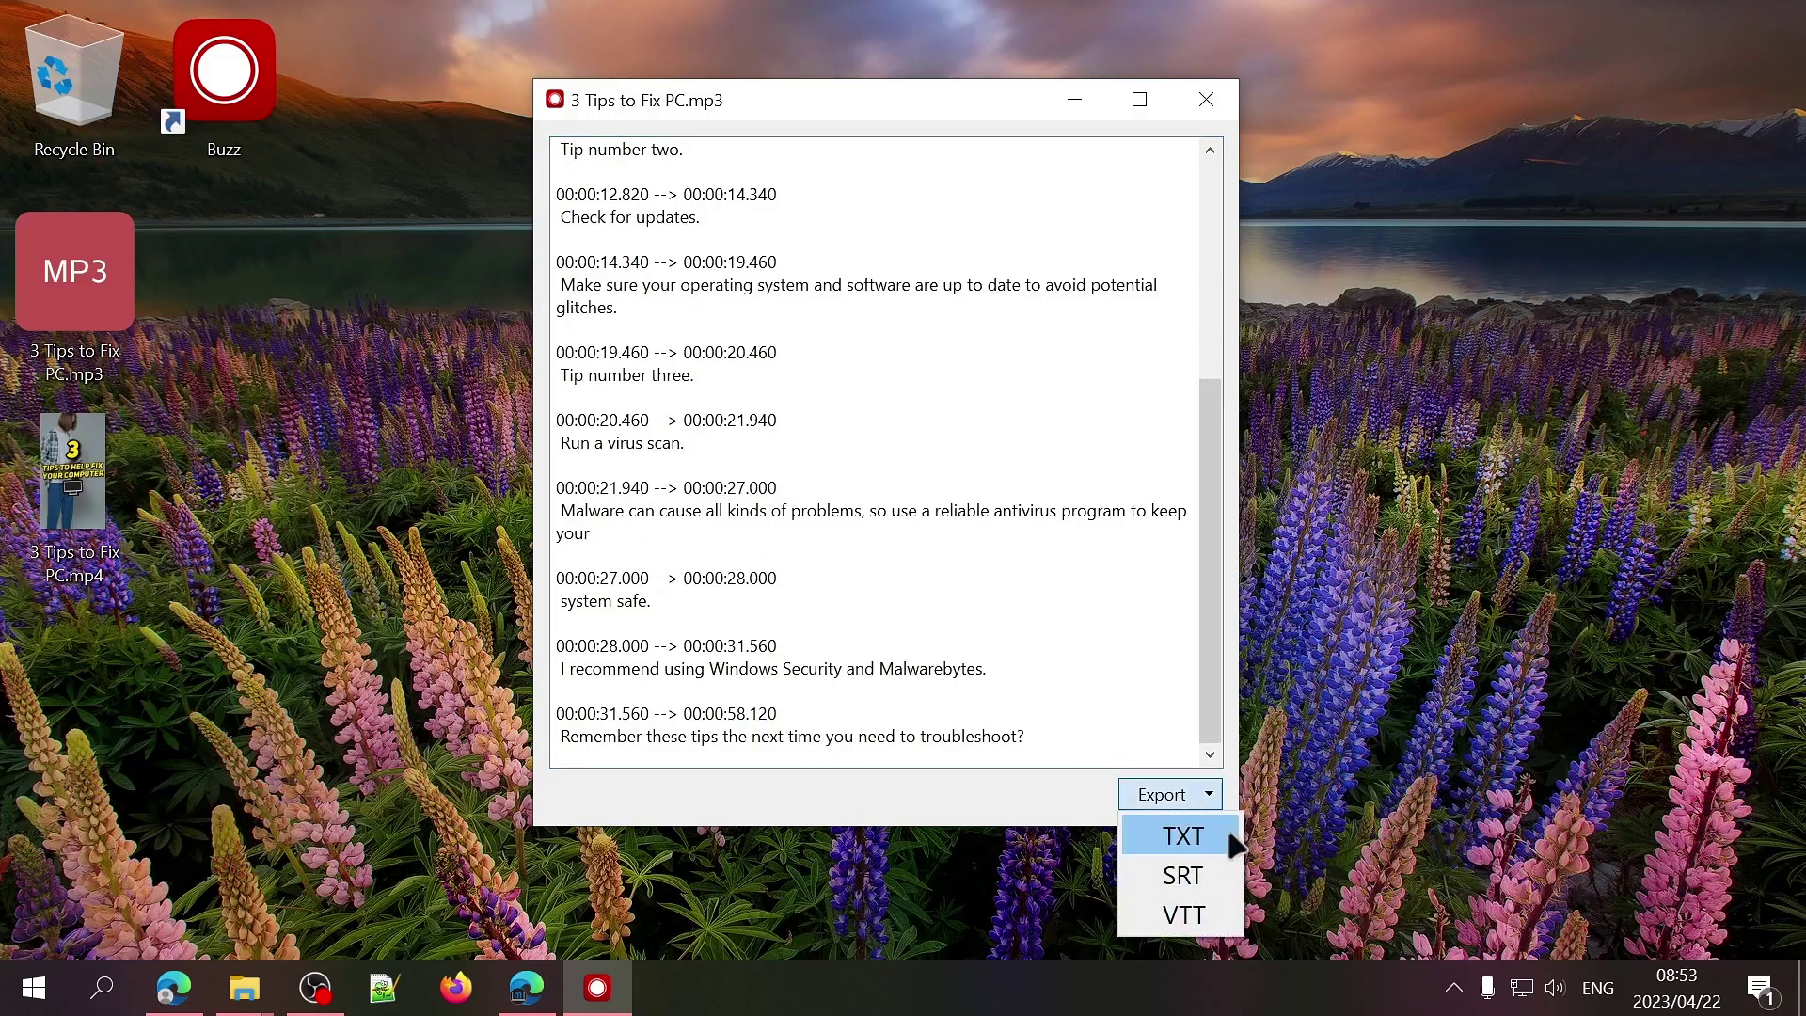
{"action": "left_click", "coordinate": [1216, 844]}
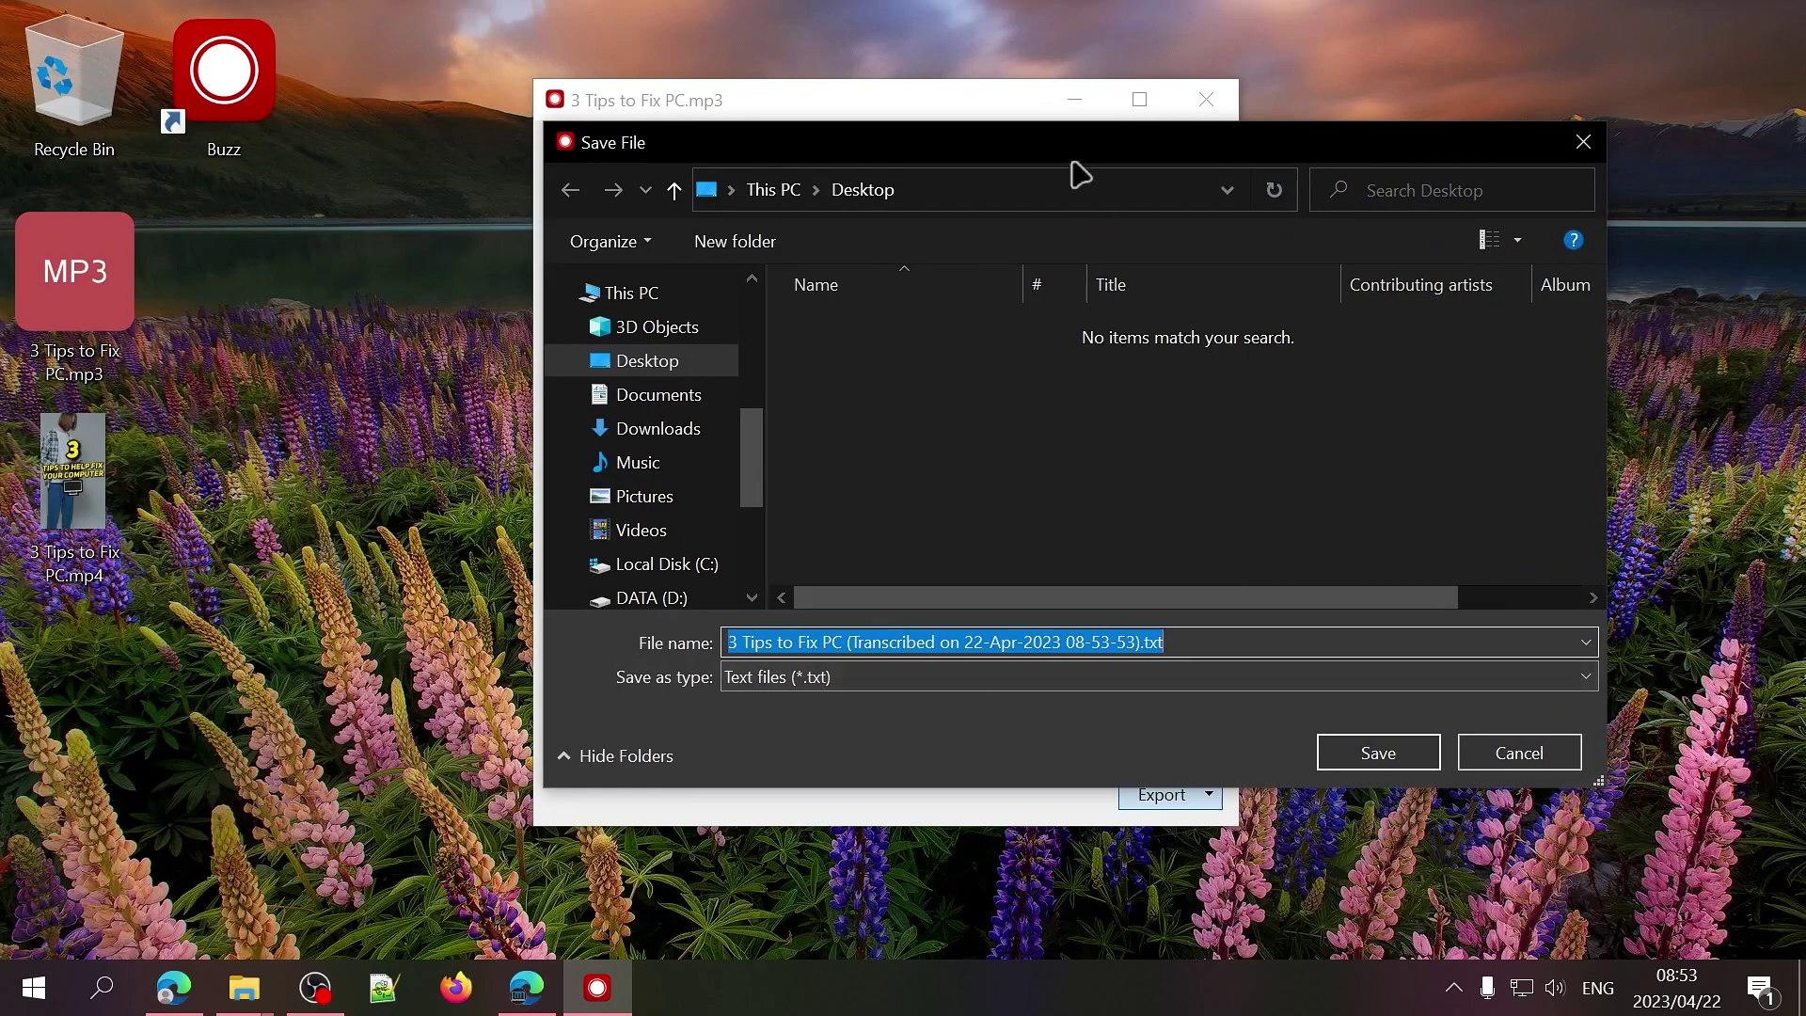
{"action": "left_click", "coordinate": [1370, 756]}
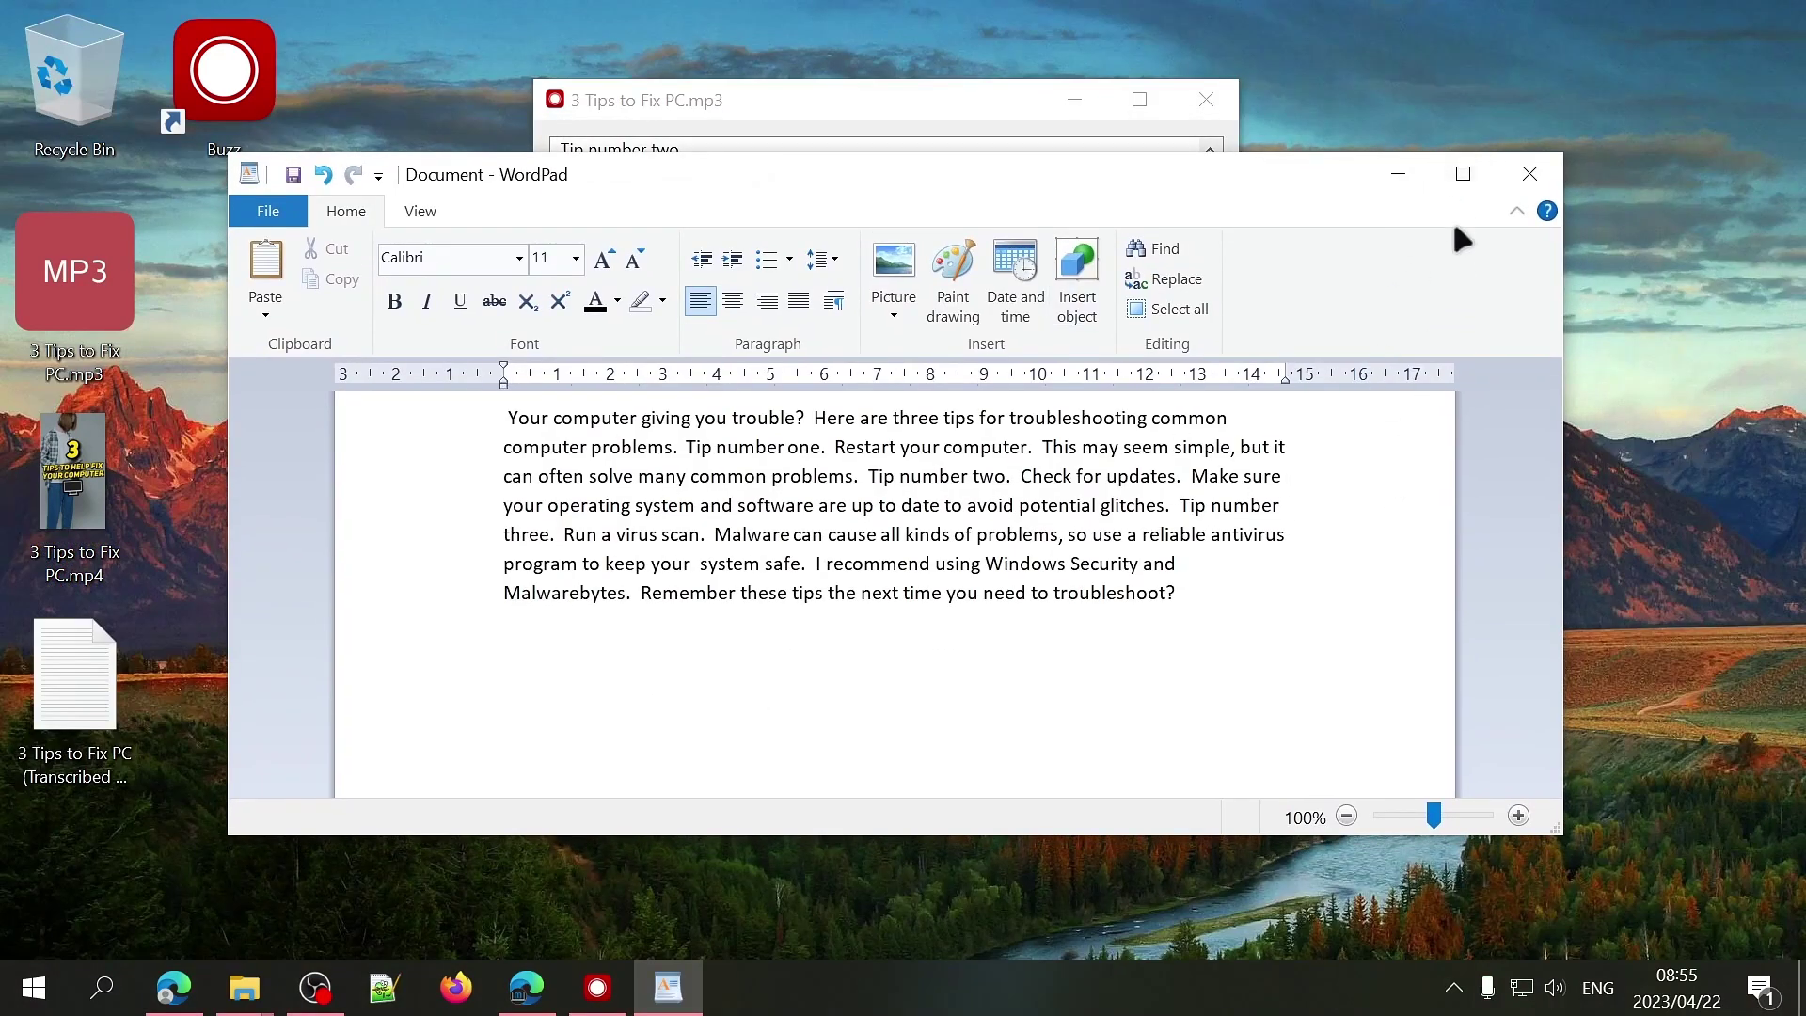
Step: Maximize the WordPad window that contains the transcript text
{"action": "left_click", "coordinate": [1463, 174]}
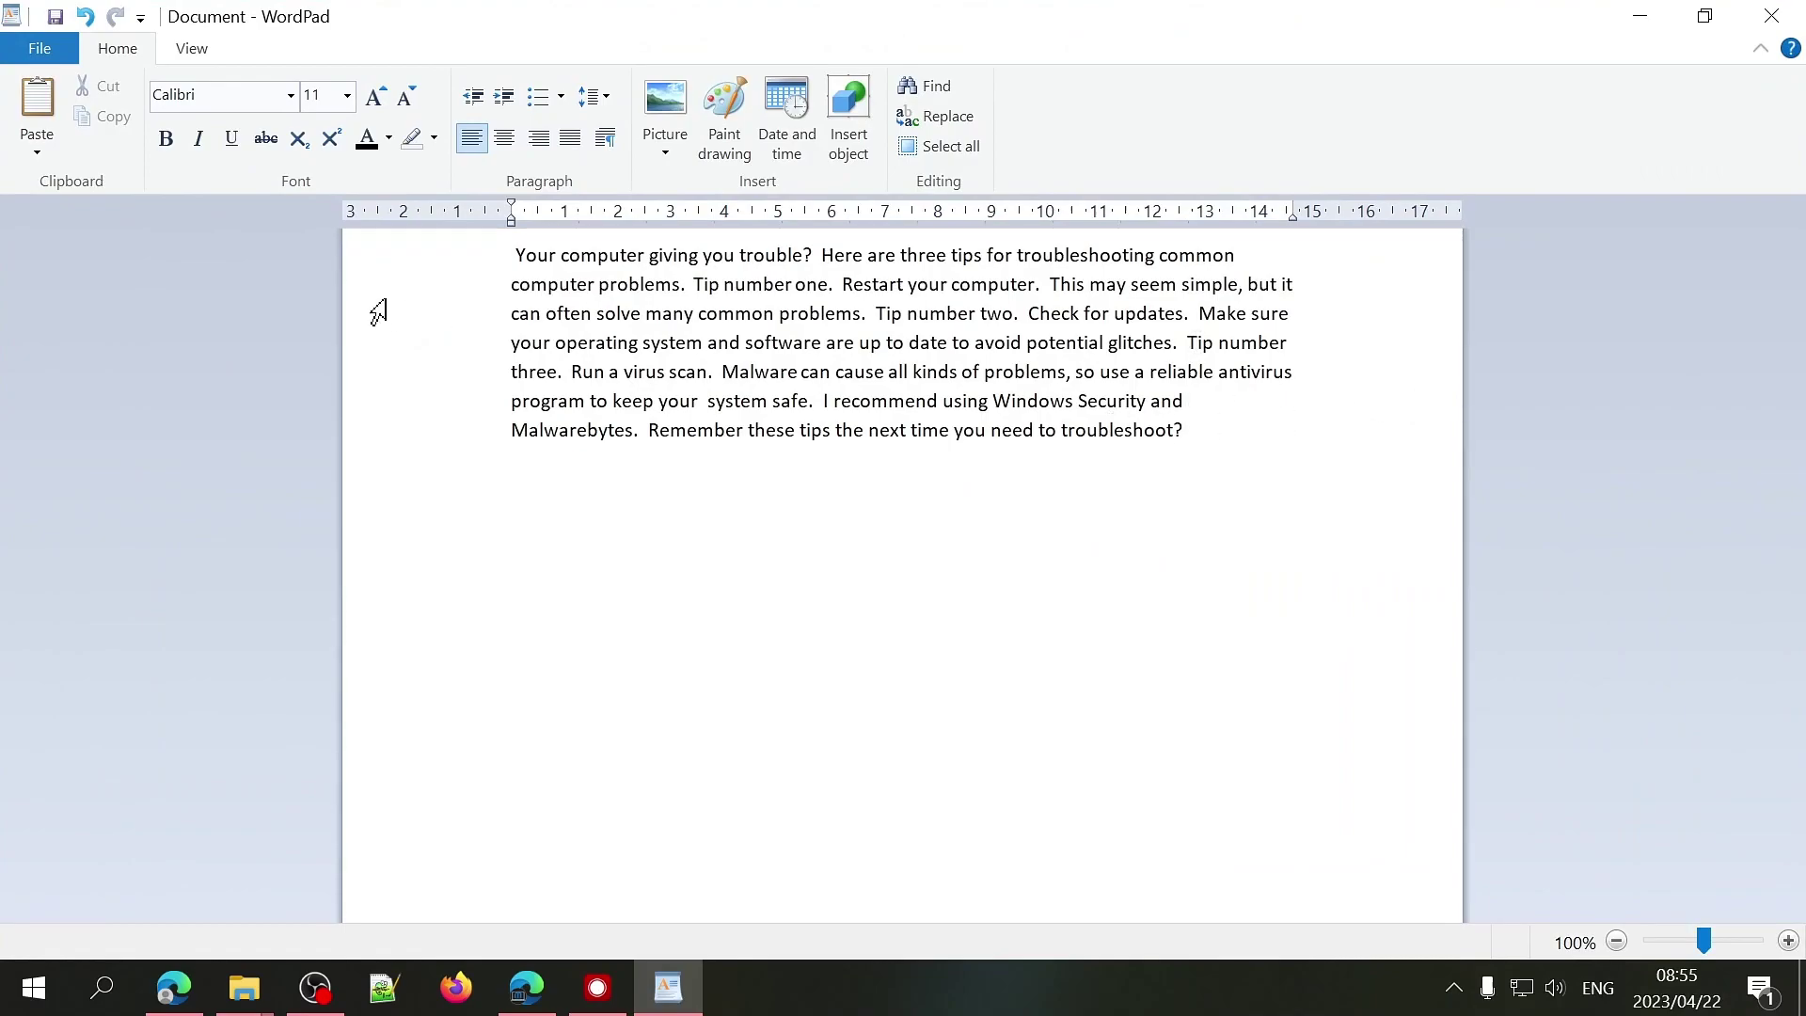
Step: Insert a line break before the transcript's first sentence, "Your computer giving you trouble?", and delete one character backward
{"action": "left_click", "coordinate": [496, 258]}
{"action": "left_click", "coordinate": [516, 268]}
{"action": "key", "text": "Return"}
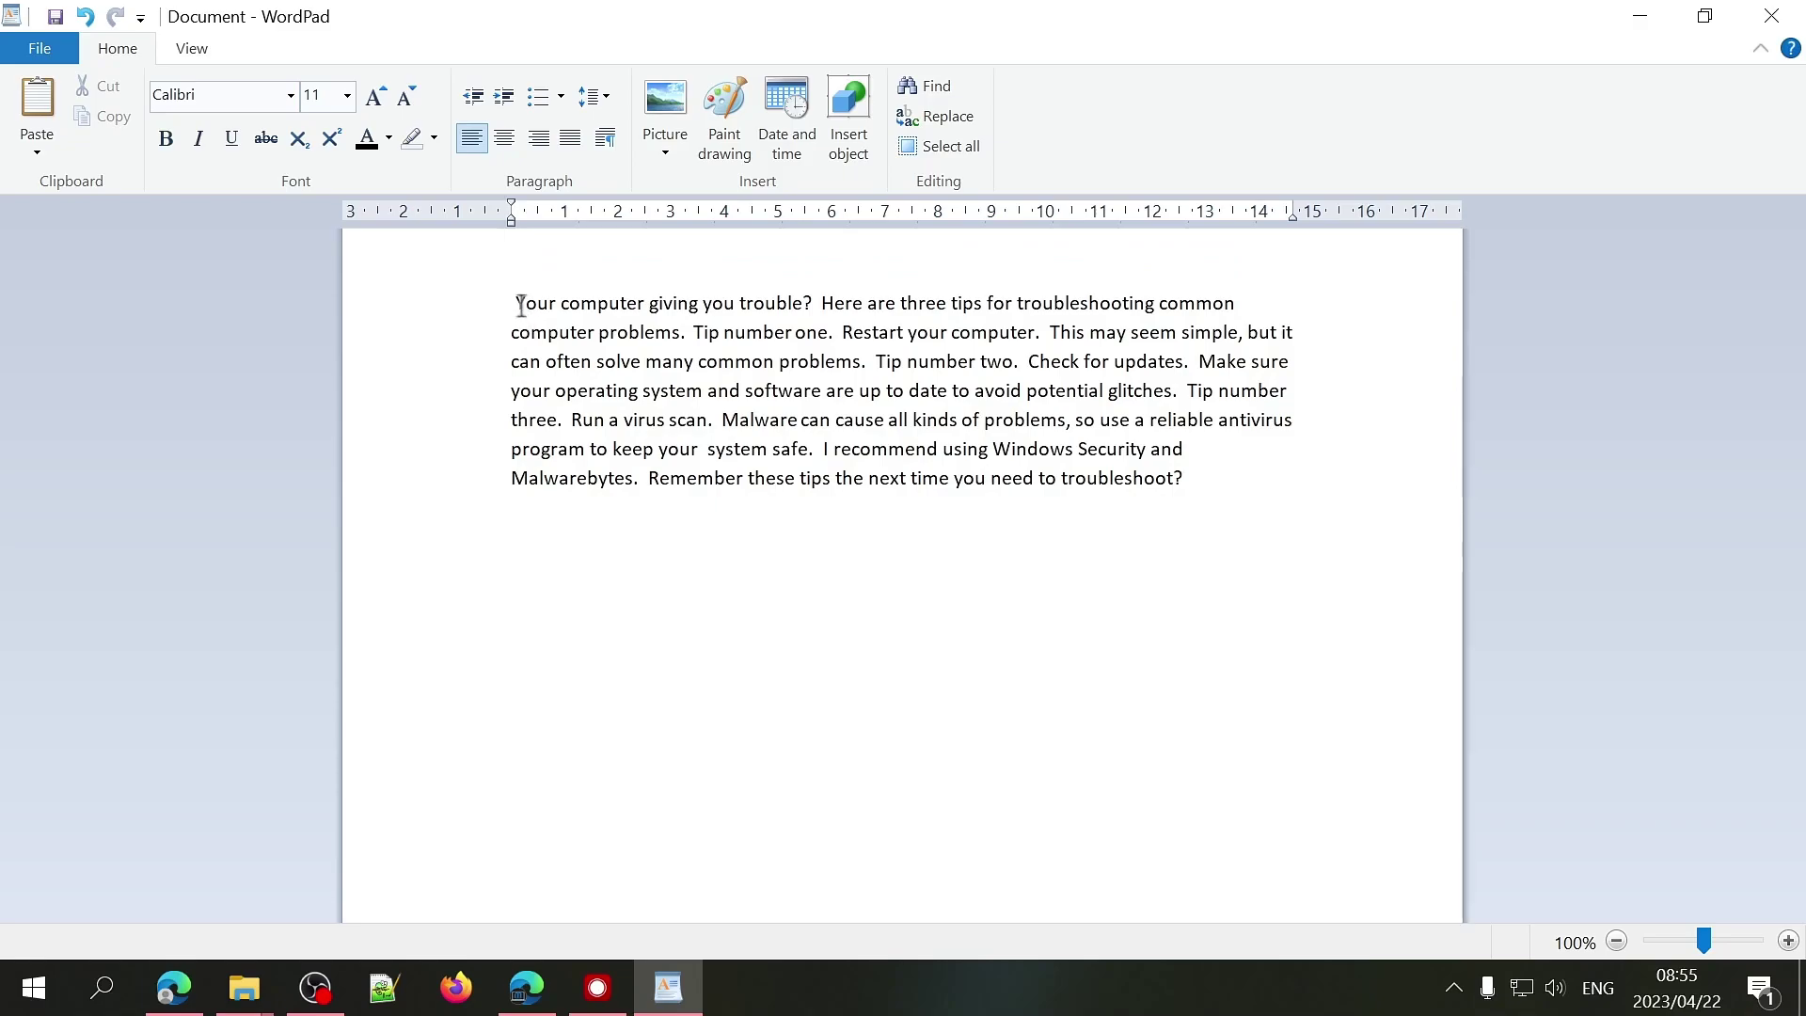
{"action": "key", "text": "BackSpace"}
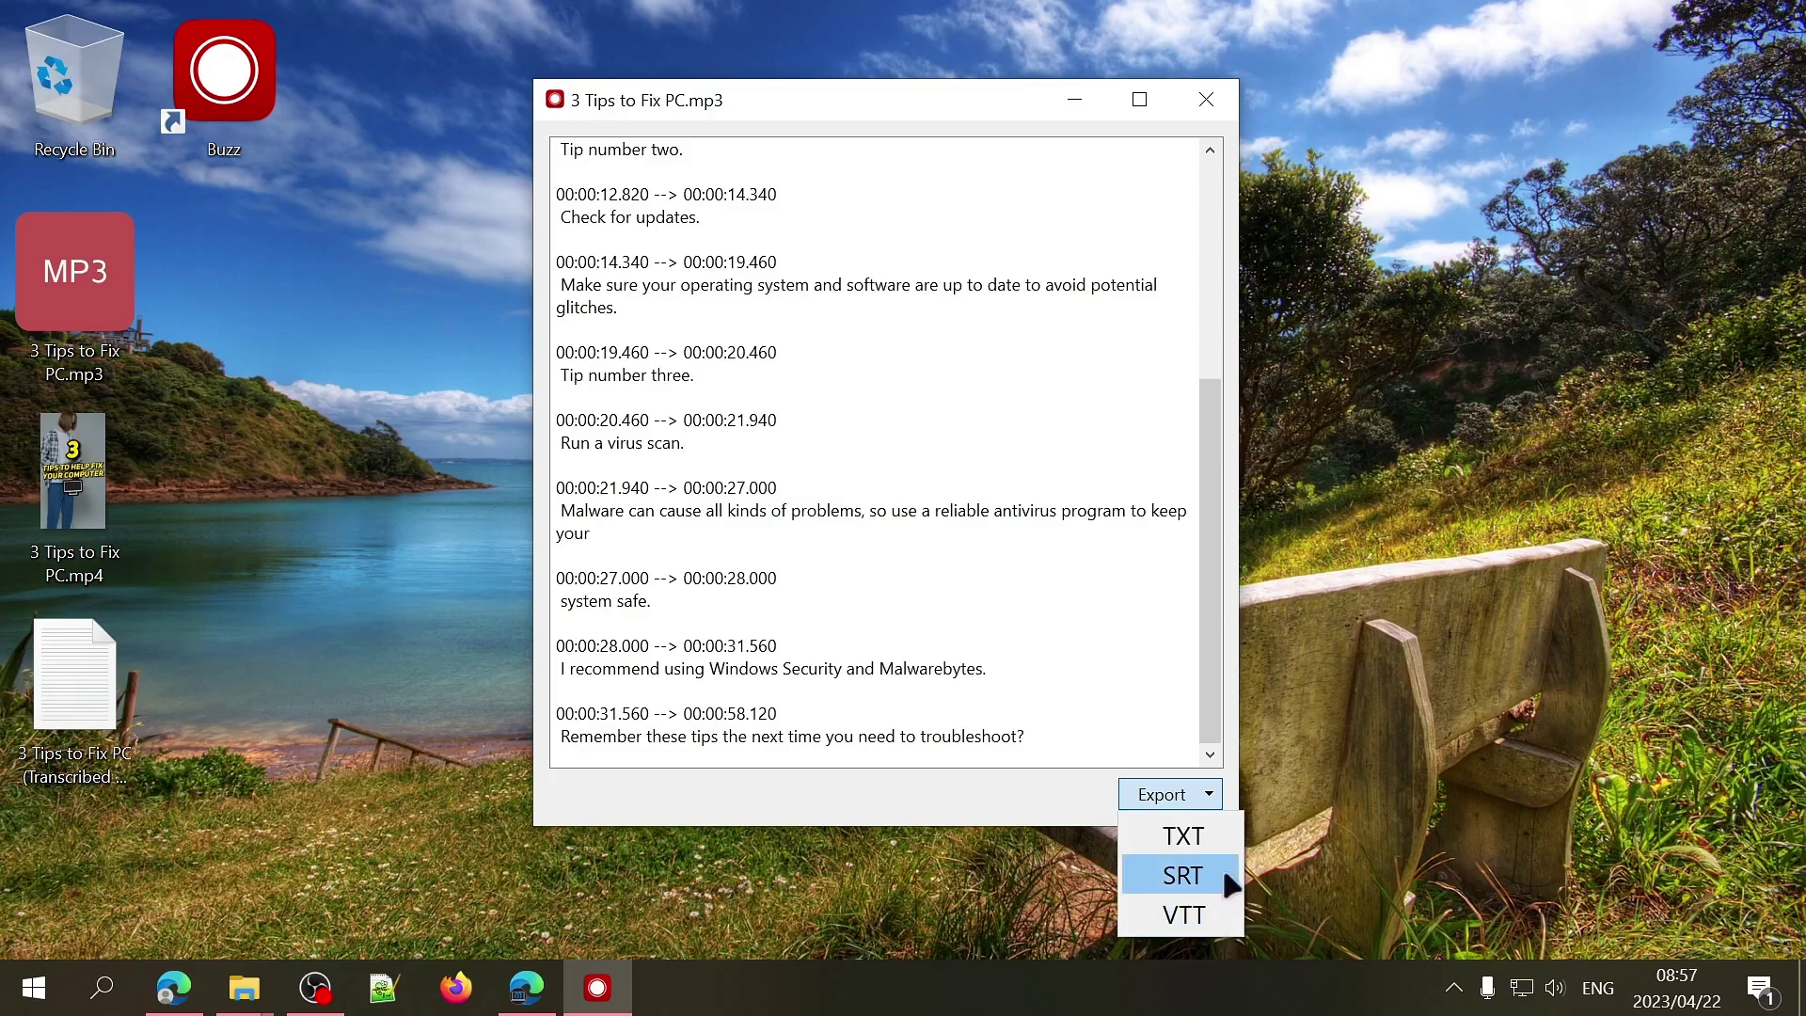
Step: Export the Buzz transcription as an SRT file to the Desktop and open that file in a maximized Notepad++ window
{"action": "left_click", "coordinate": [1212, 875]}
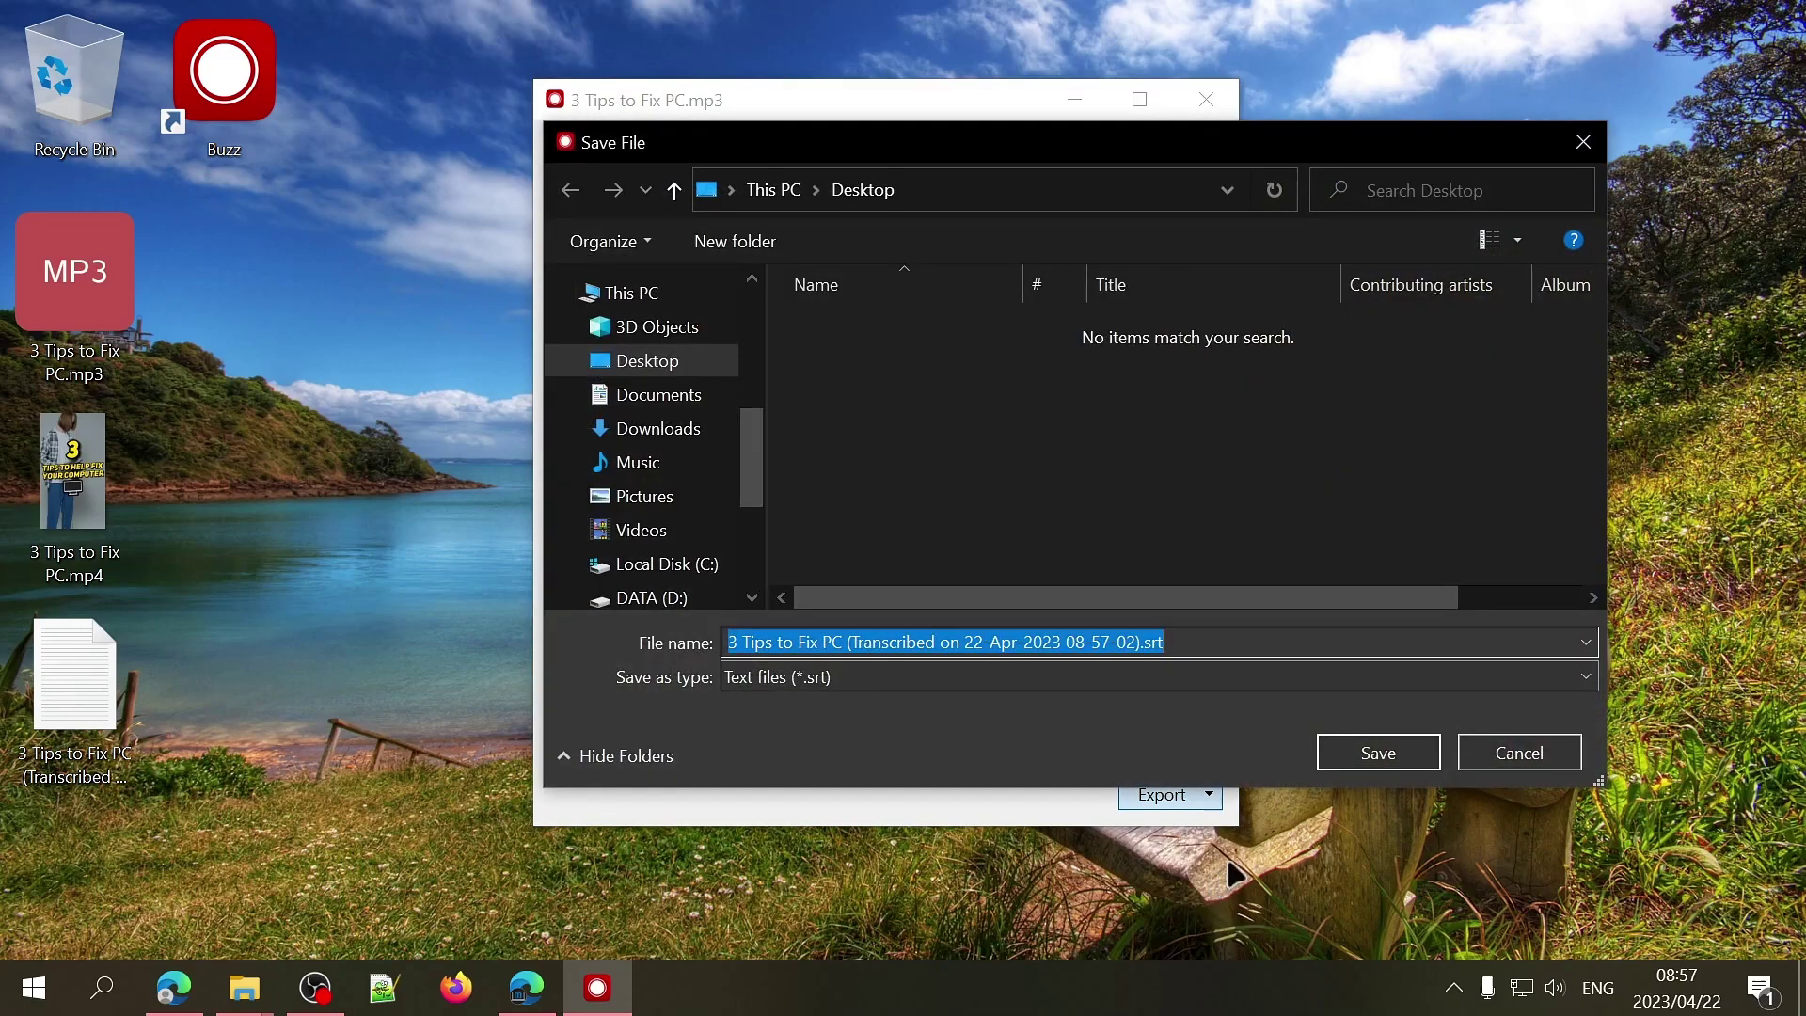
{"action": "left_click", "coordinate": [1374, 752]}
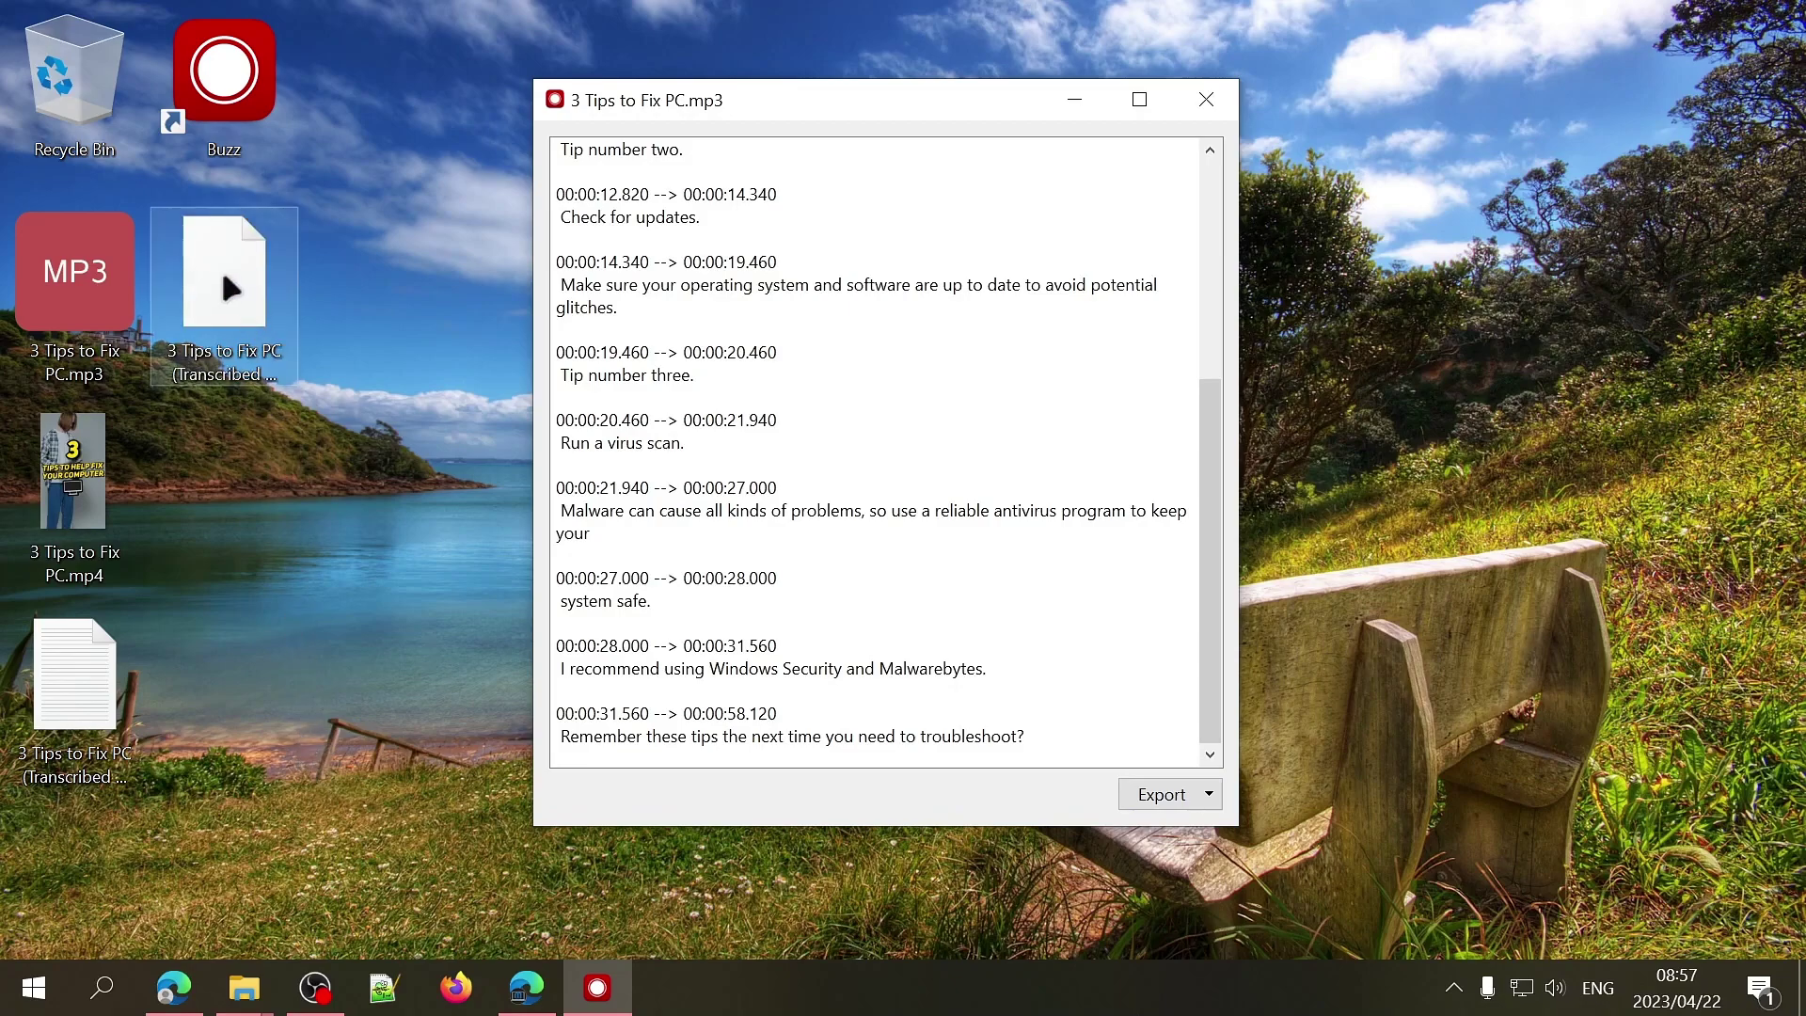
{"action": "right_click", "coordinate": [224, 278]}
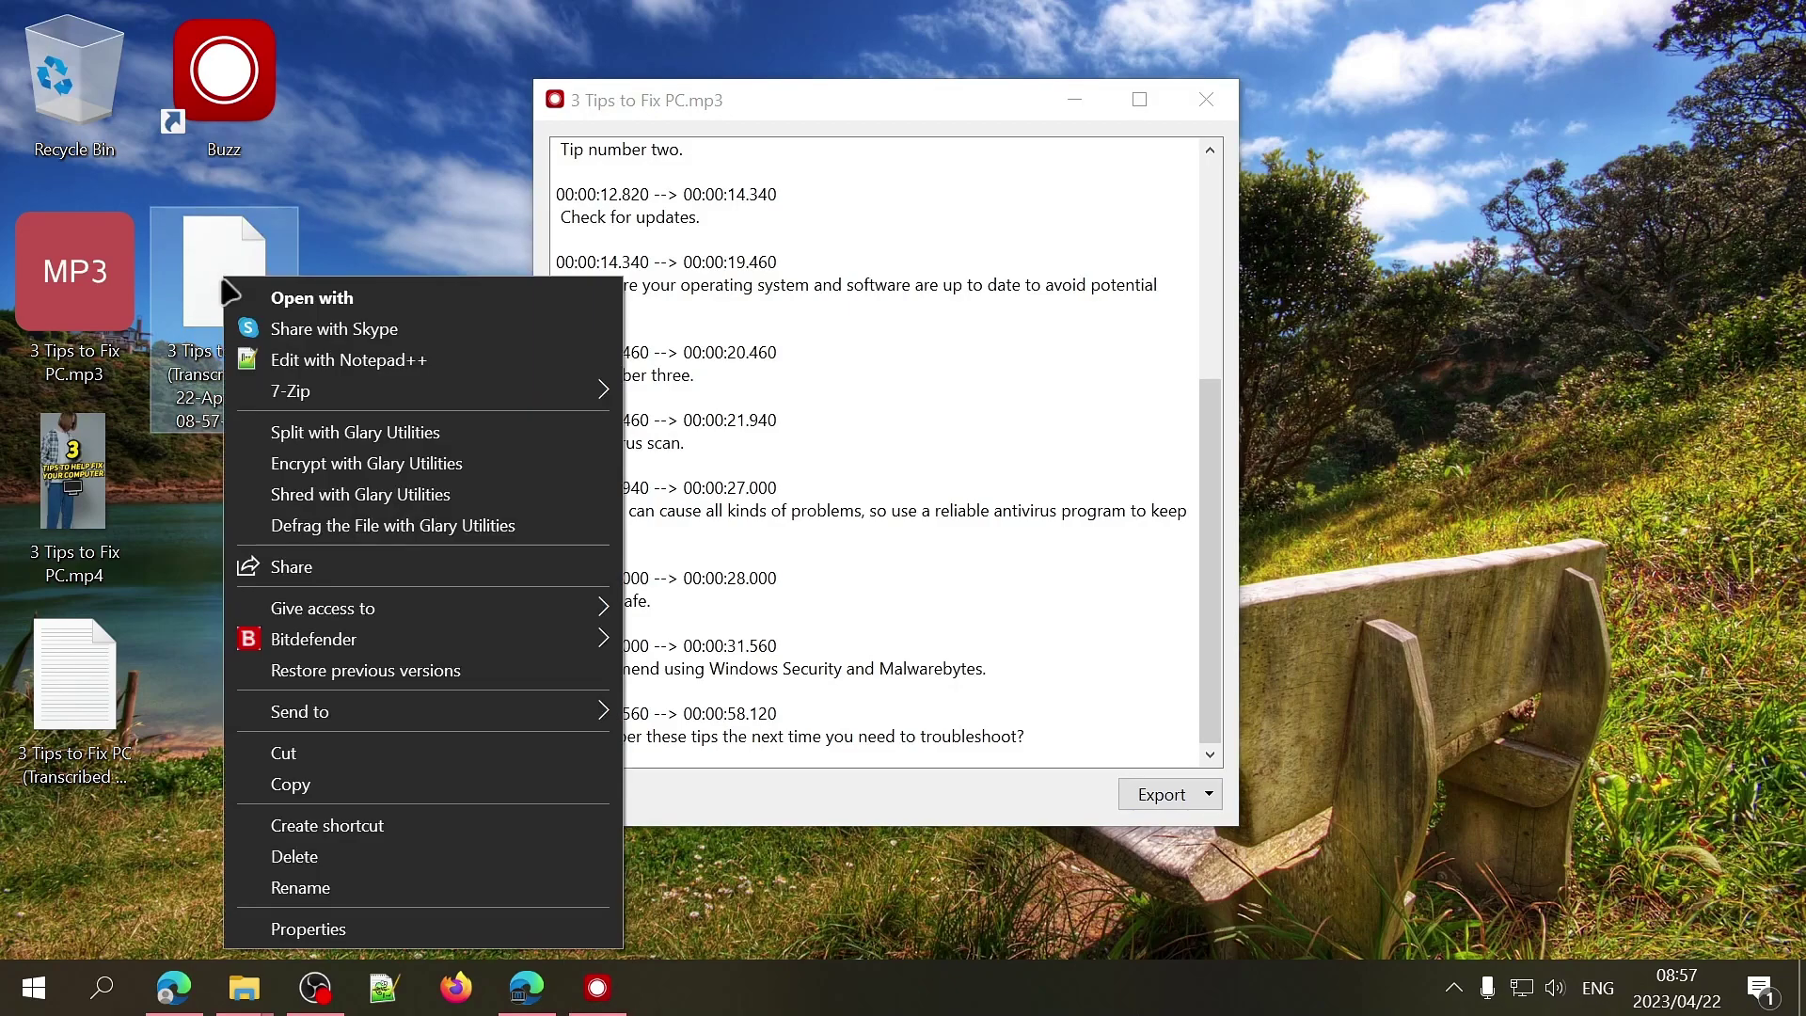
{"action": "left_click", "coordinate": [461, 369]}
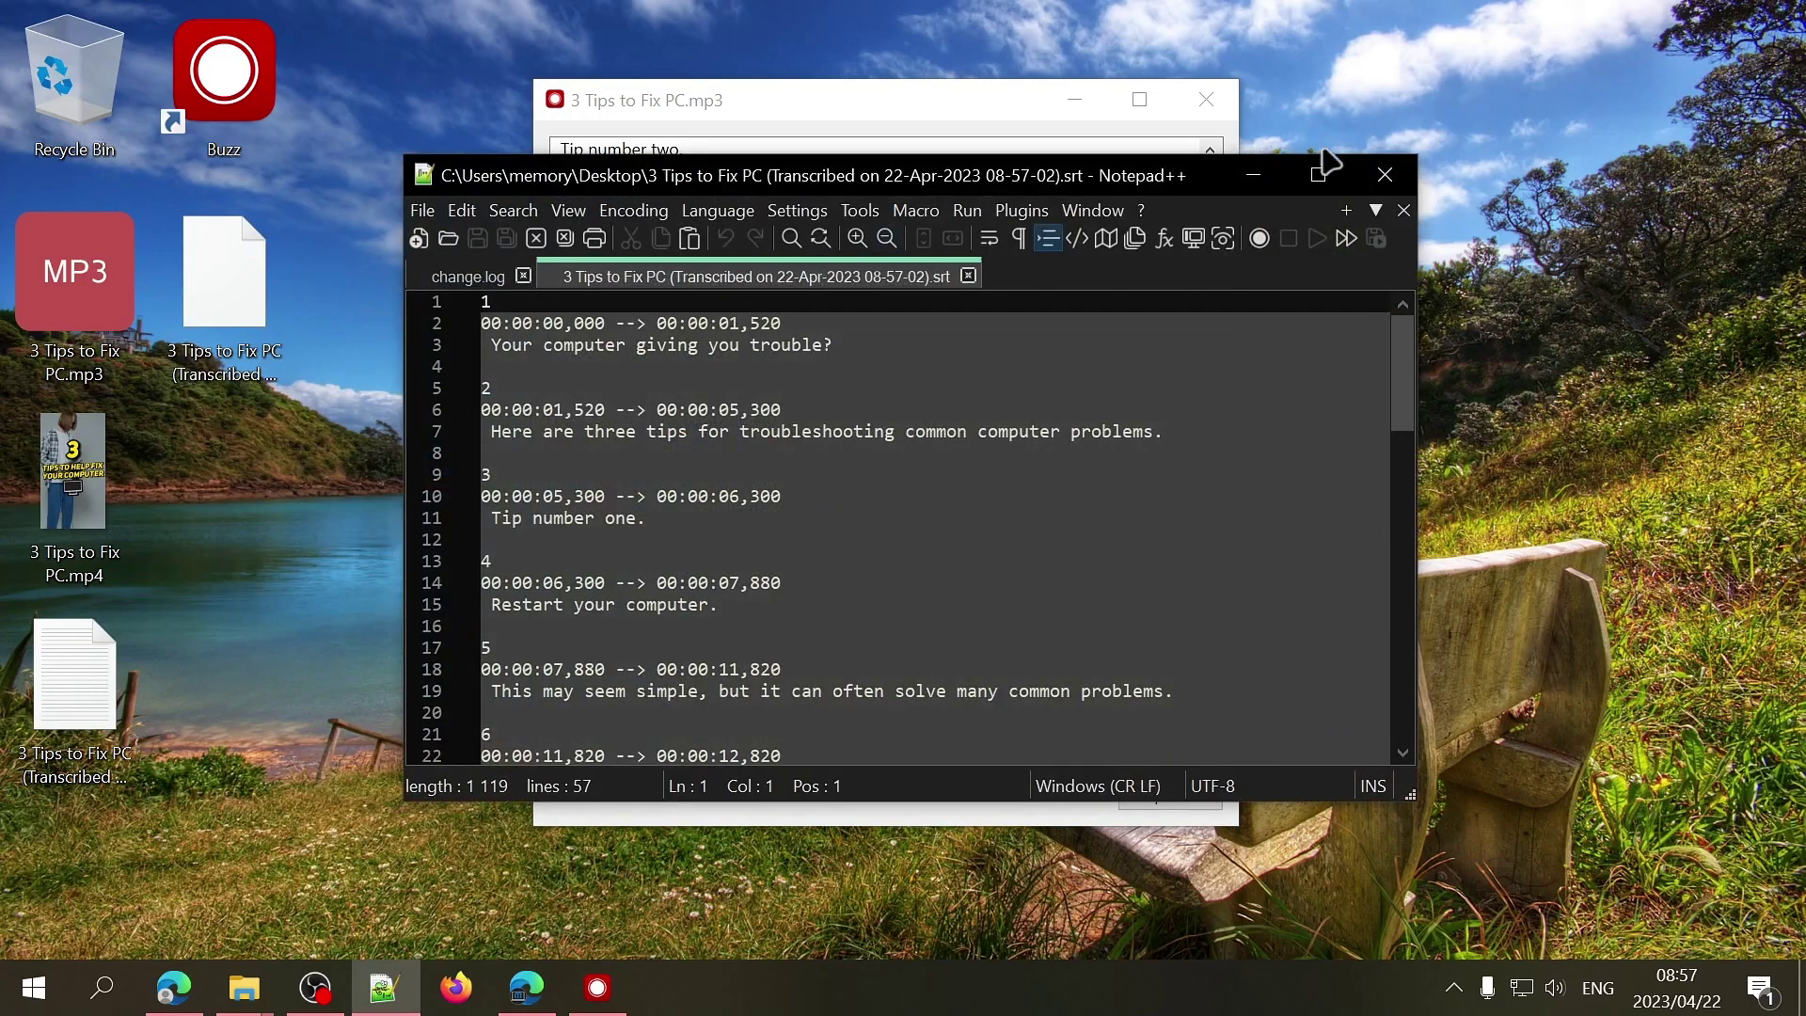
{"action": "left_click", "coordinate": [1317, 173]}
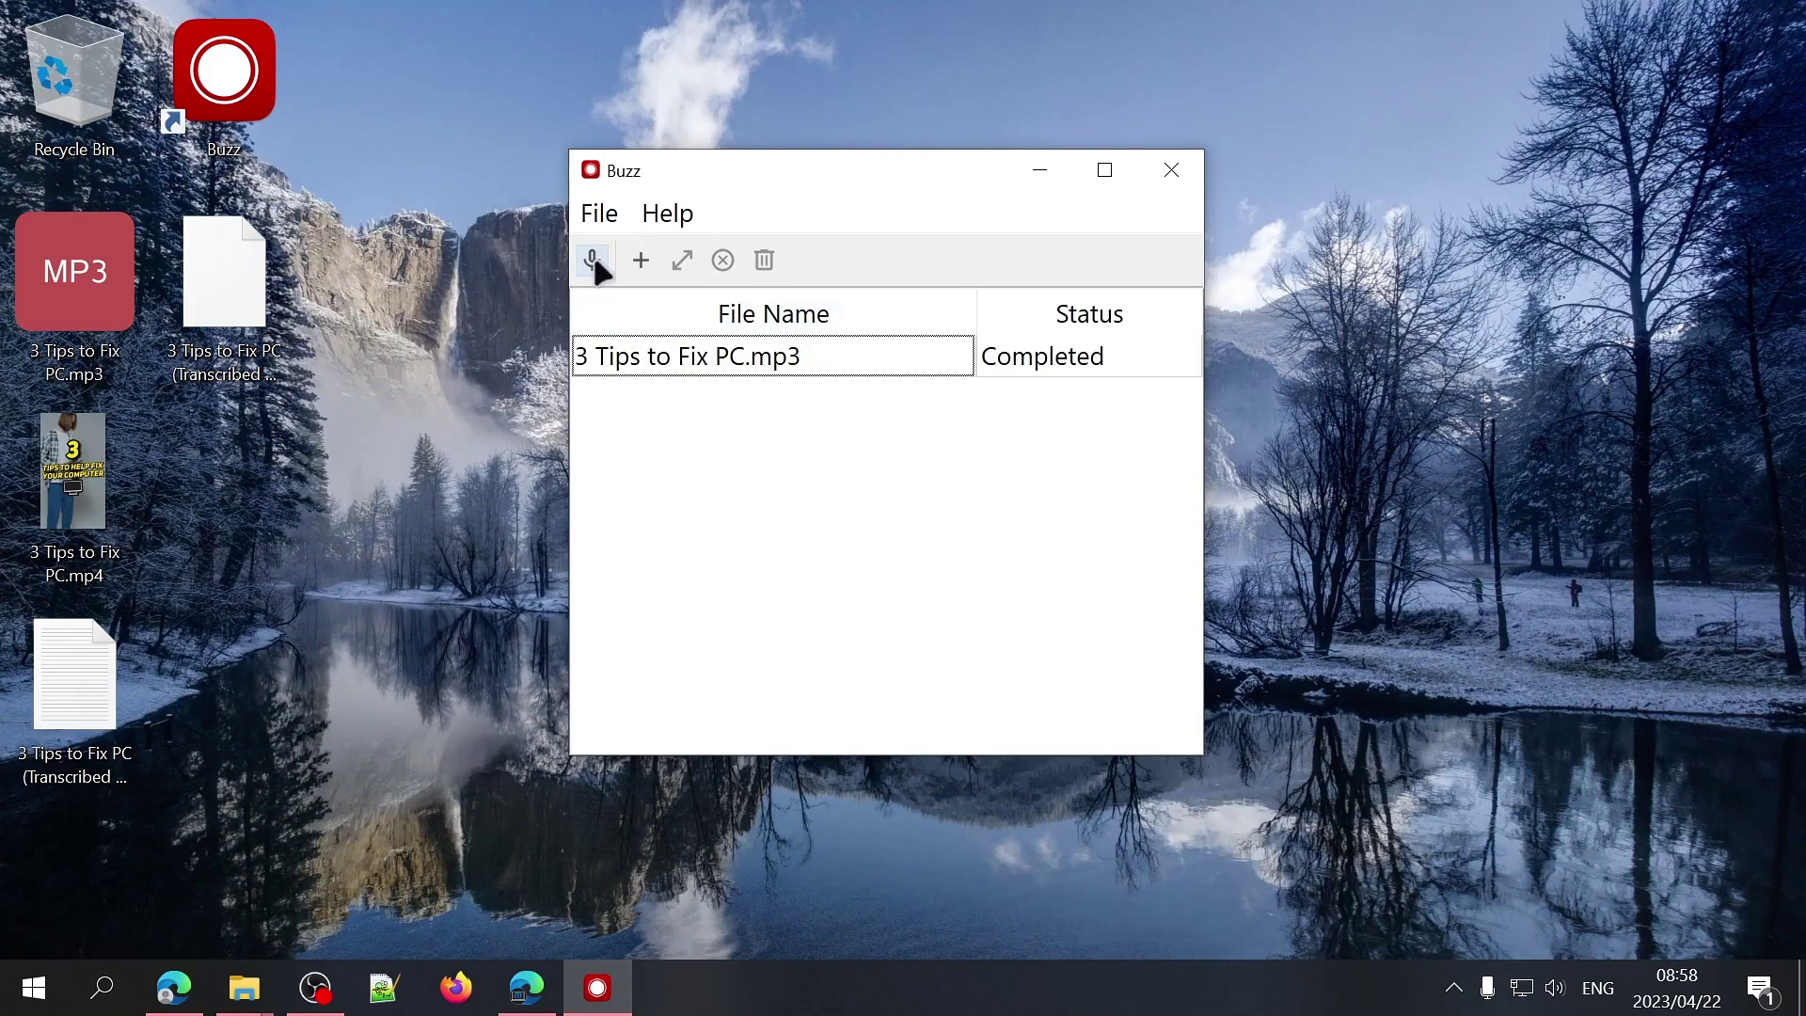
Step: Open a live recording in Buzz and choose the Whisper model in the Medium size
{"action": "left_click", "coordinate": [594, 262]}
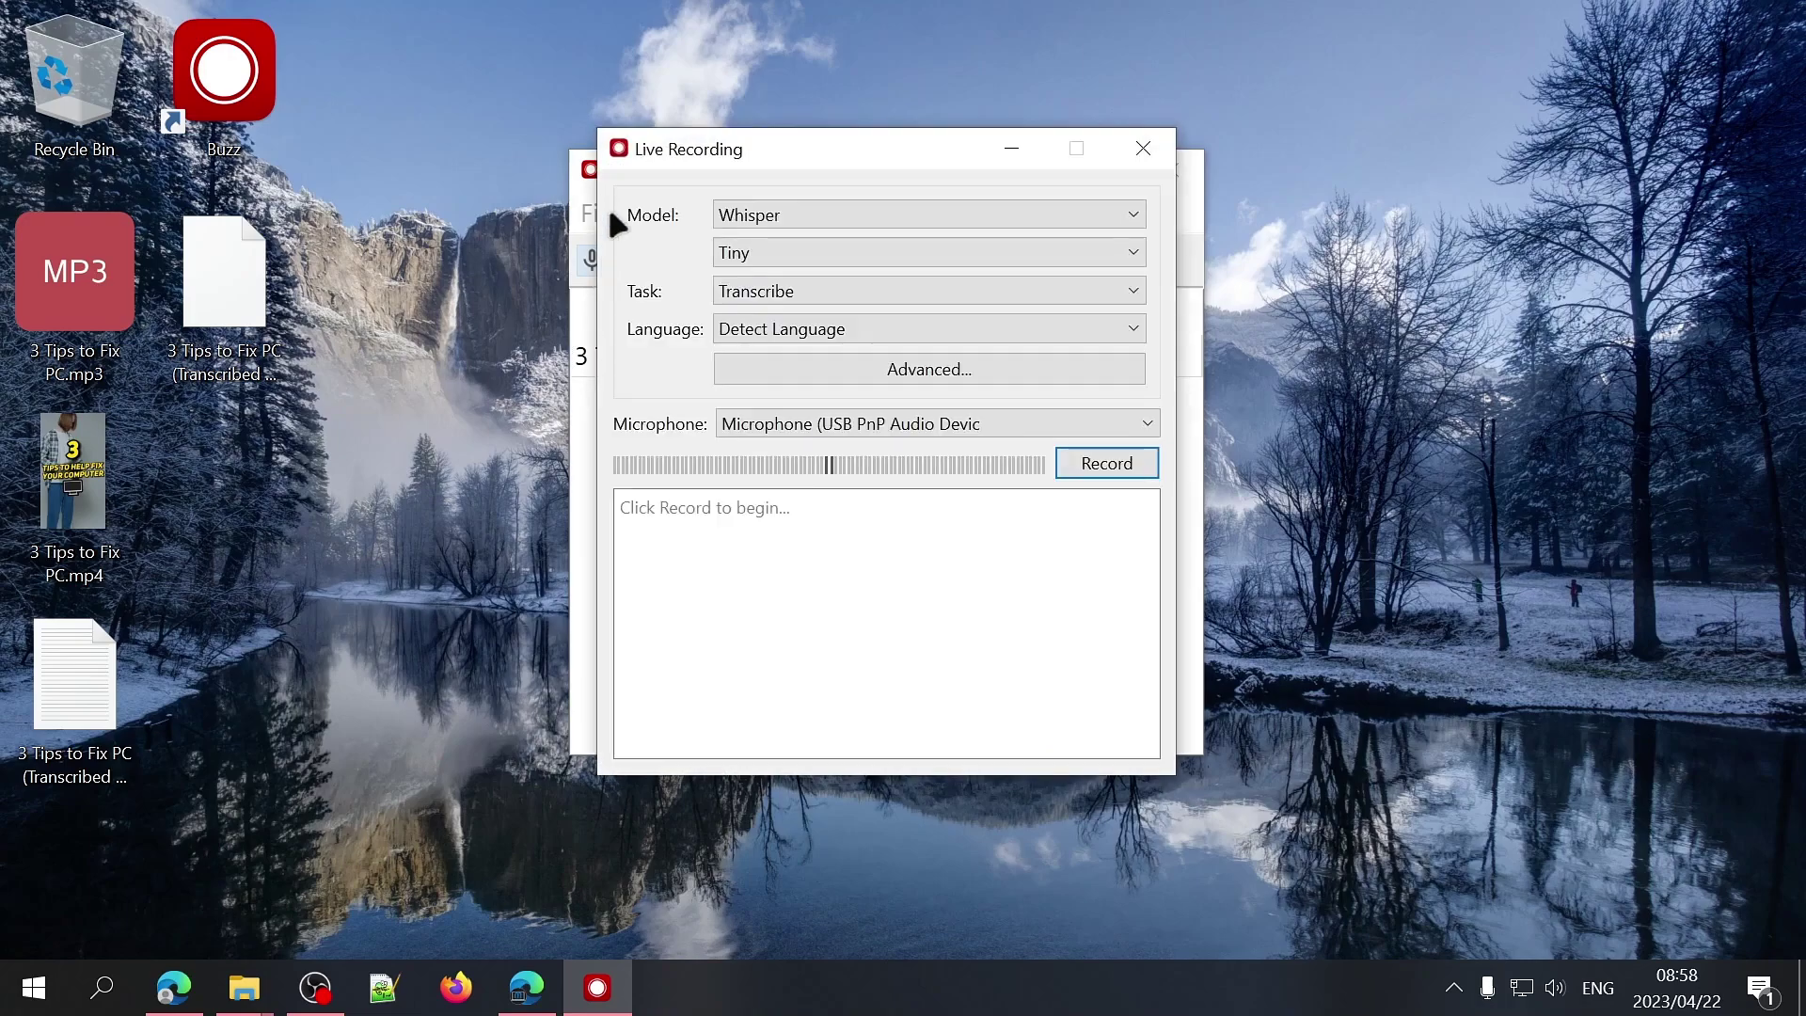
{"action": "left_click", "coordinate": [1105, 226]}
{"action": "left_click", "coordinate": [1054, 237]}
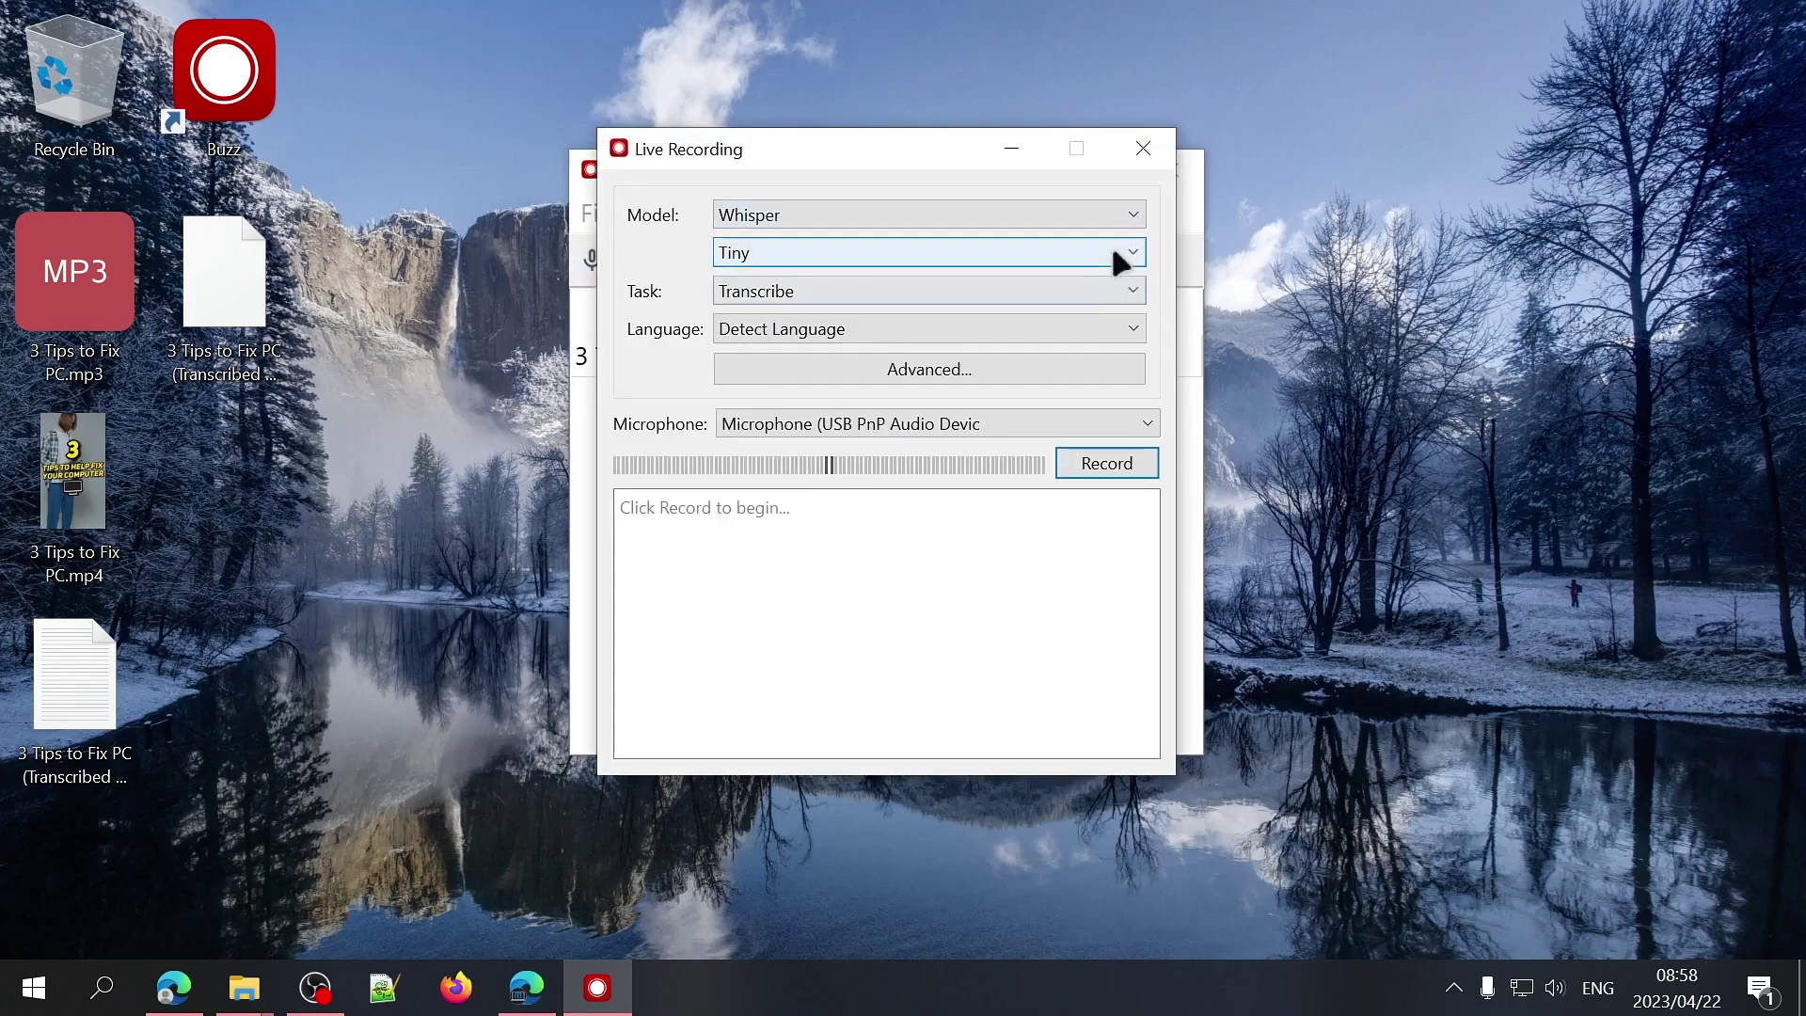
{"action": "left_click", "coordinate": [1111, 247]}
{"action": "left_click", "coordinate": [898, 355]}
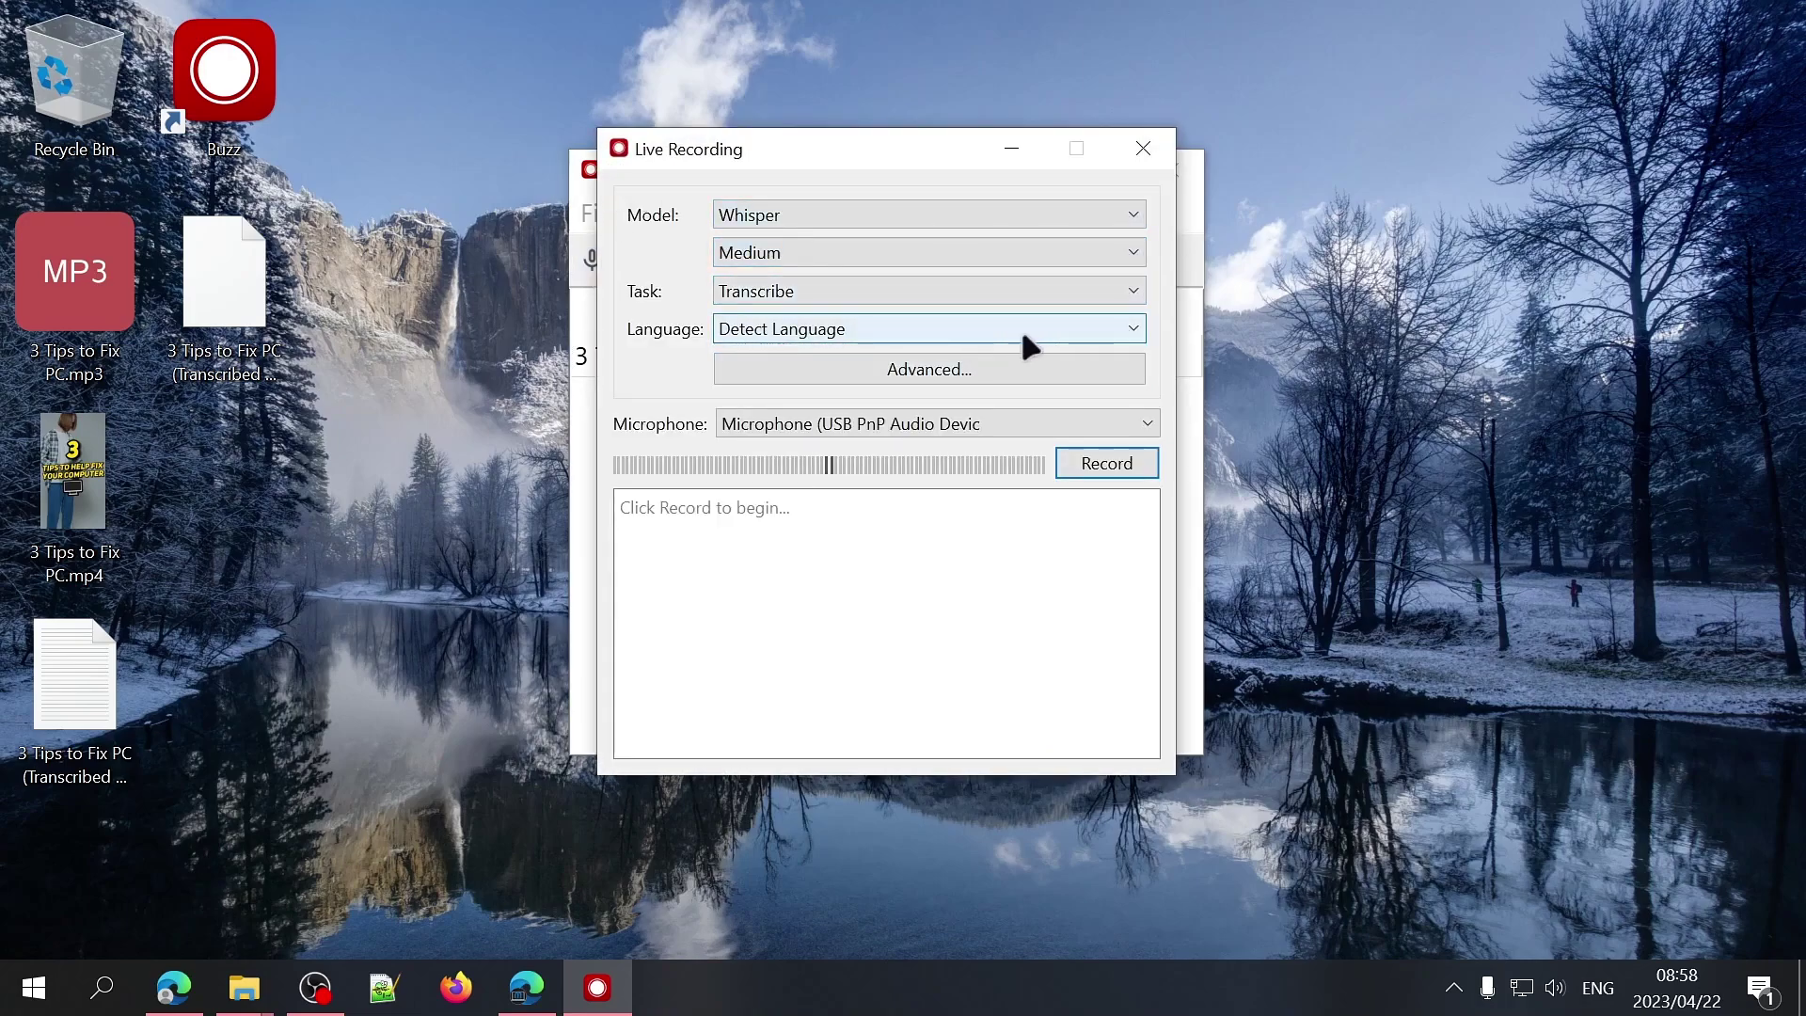
Step: Select Microphone (USB PnP Audio Devic) as the input, then start and stop a live recording
{"action": "left_click", "coordinate": [960, 423]}
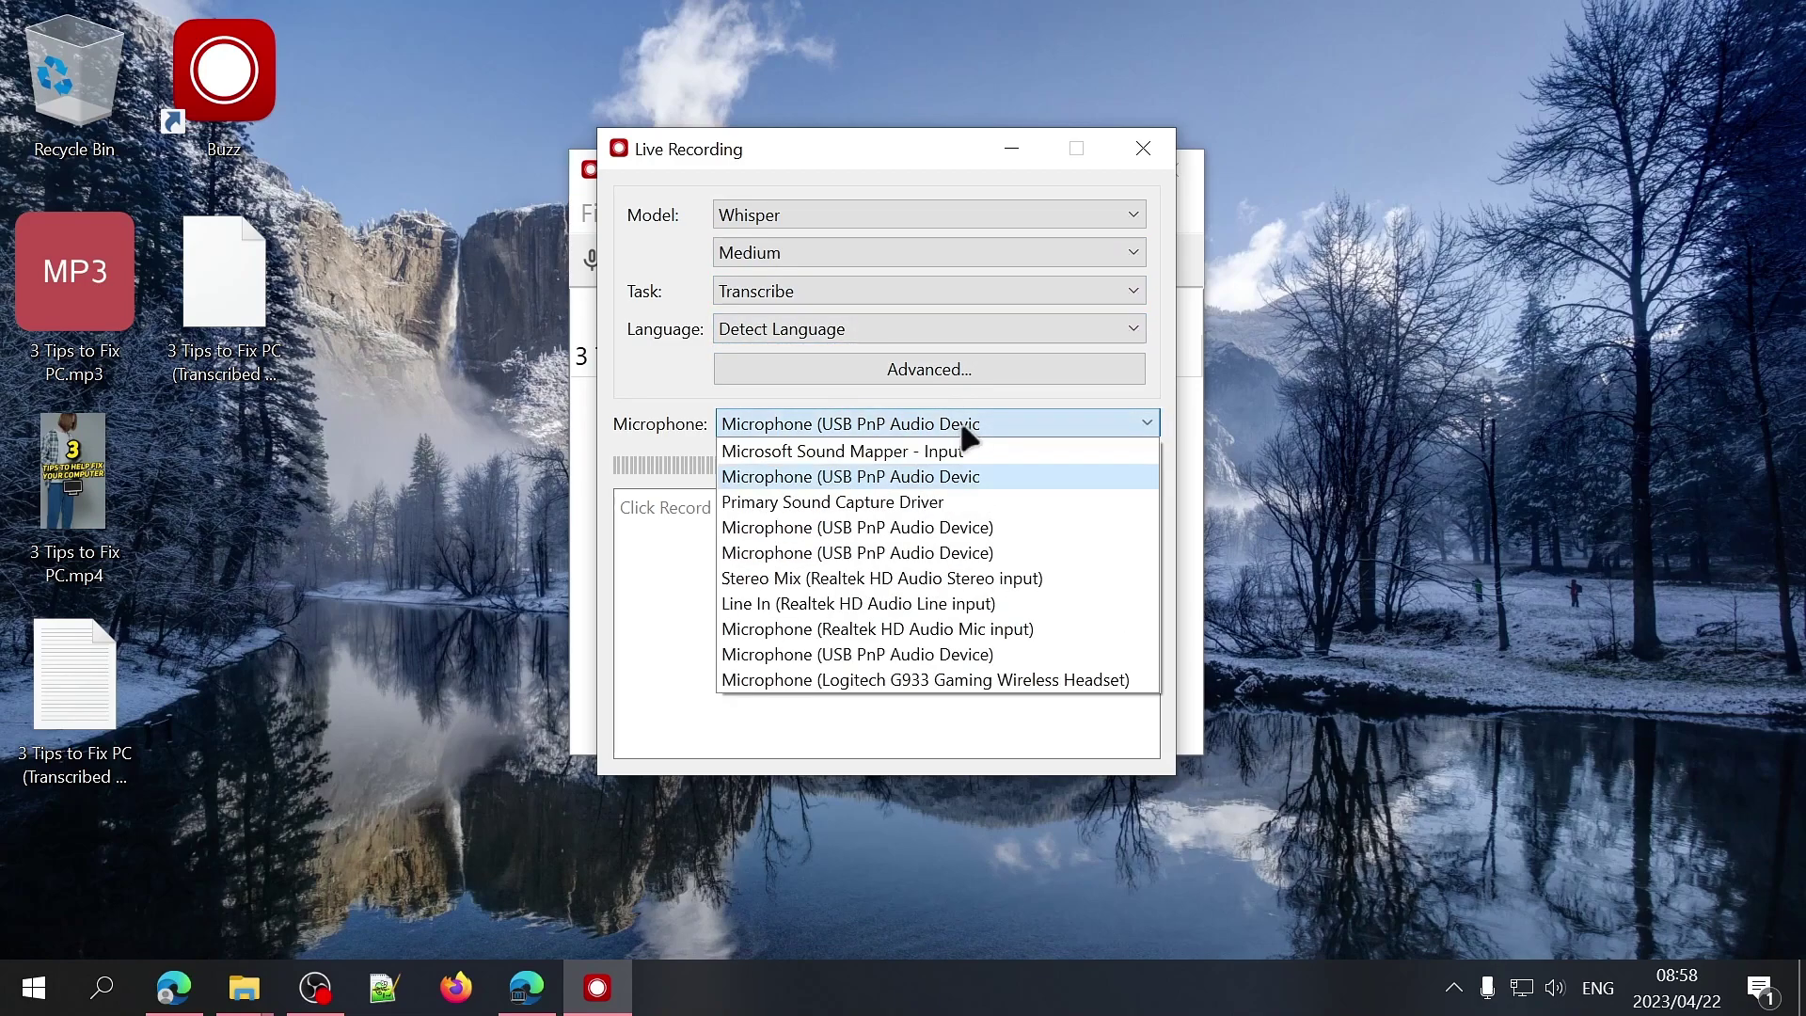
{"action": "left_click", "coordinate": [1077, 476]}
{"action": "left_click", "coordinate": [1138, 465]}
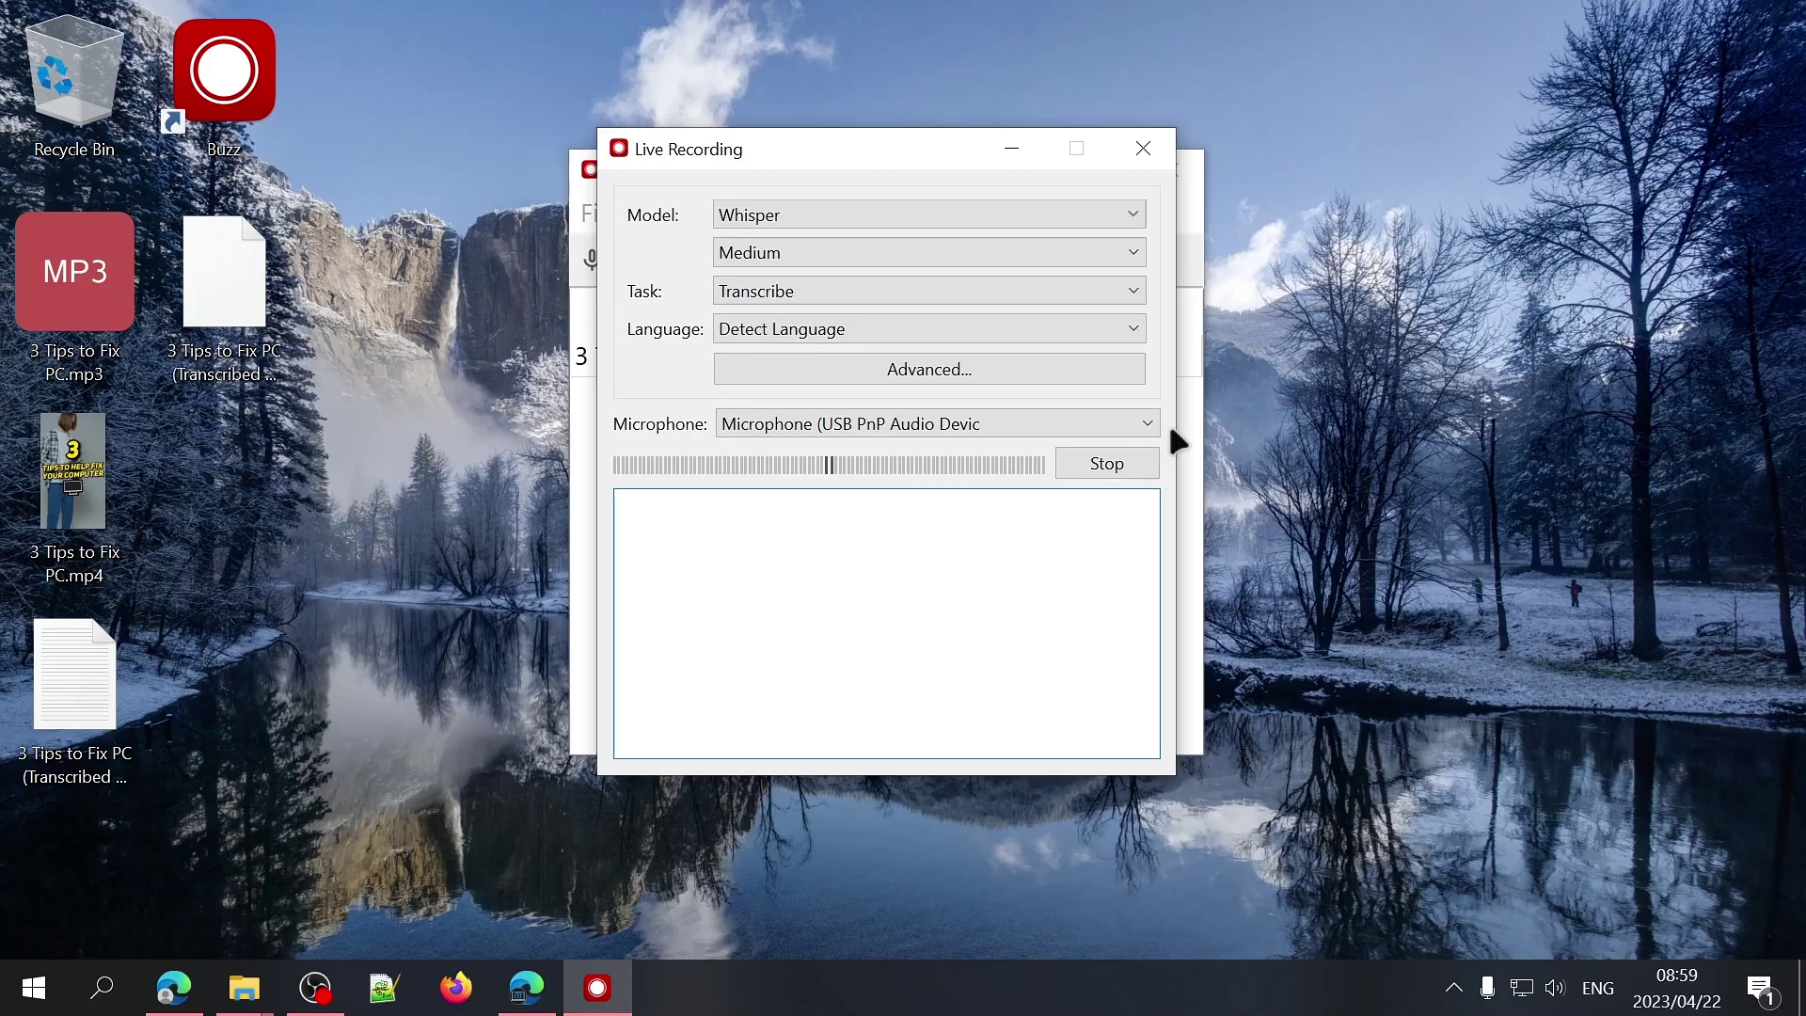
{"action": "left_click", "coordinate": [1122, 464]}
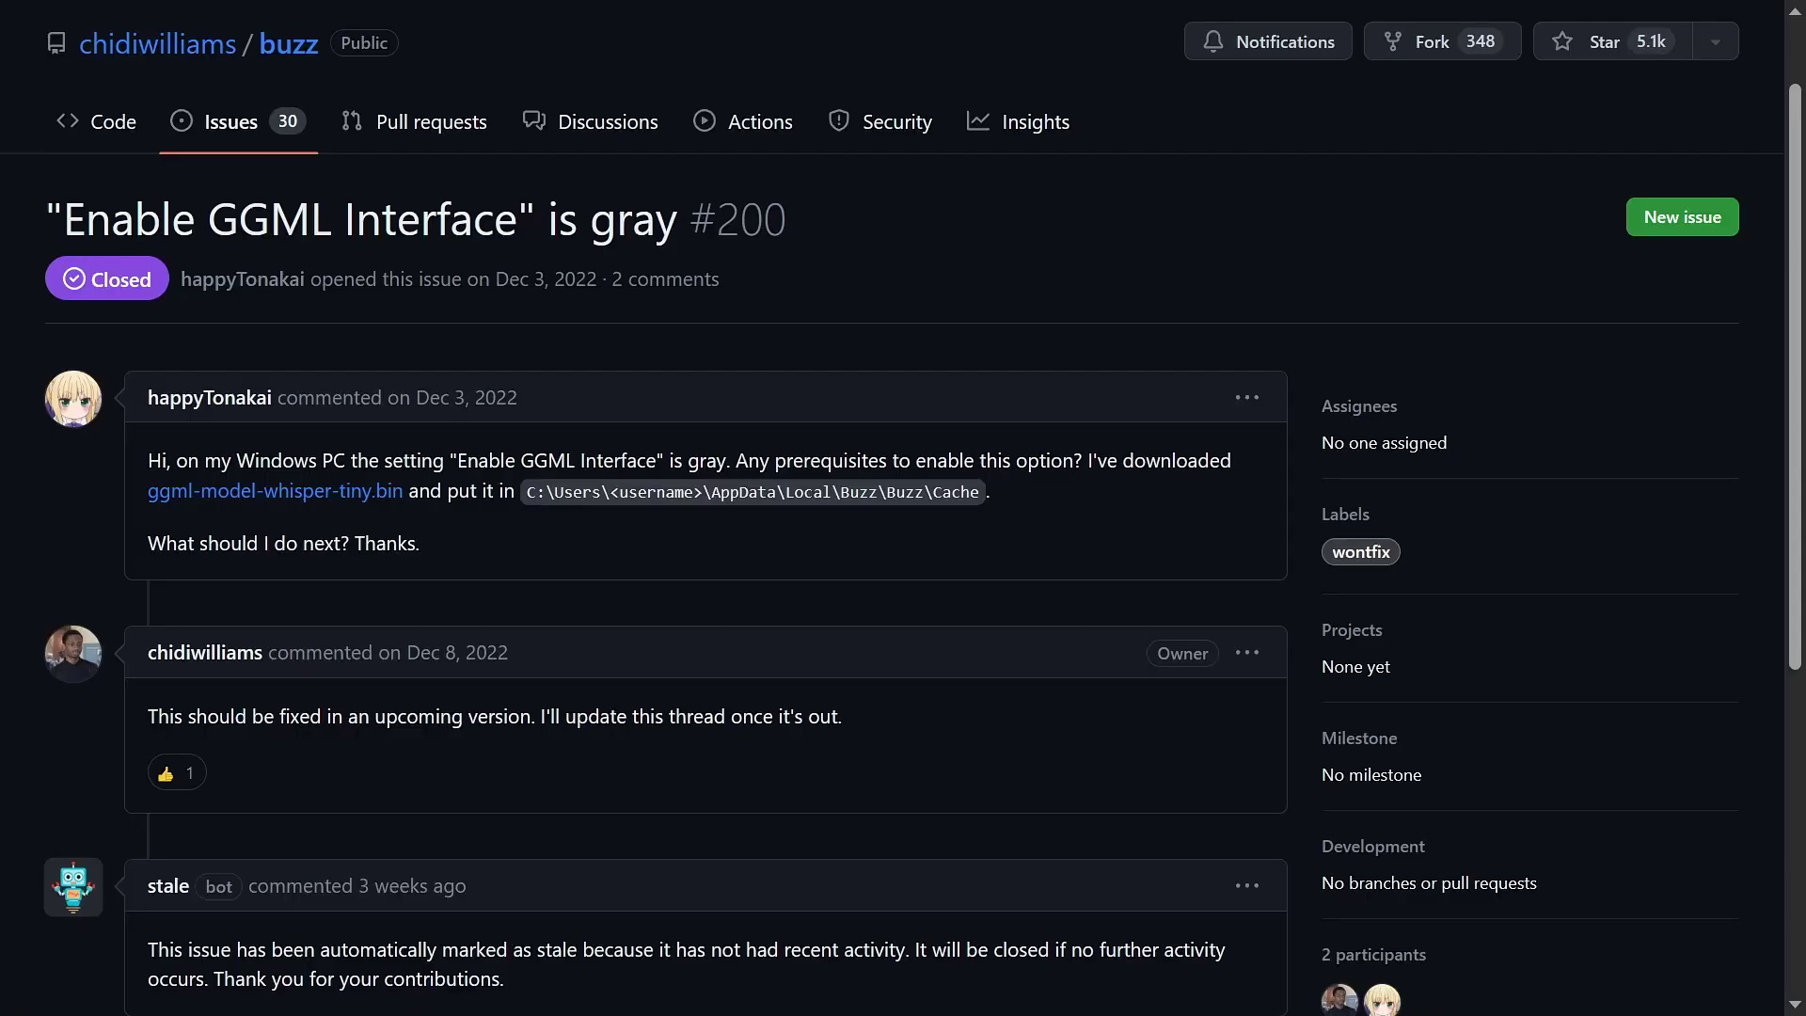